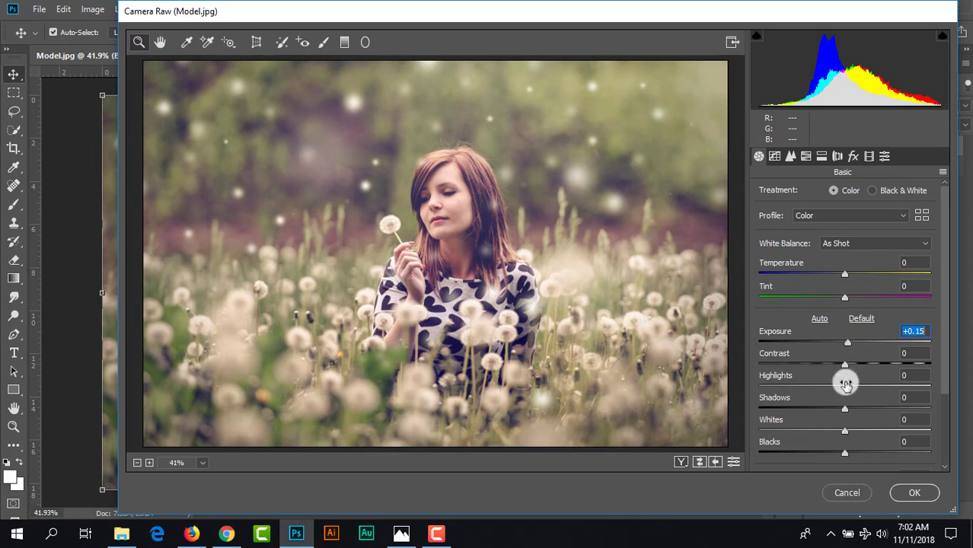
- Set the photo's basic adjustments to Highlights -100, Clarity +3 and Vibrance +40
{"action": "left_click_drag", "start_coordinate": [844, 386], "coordinate": [732, 397]}
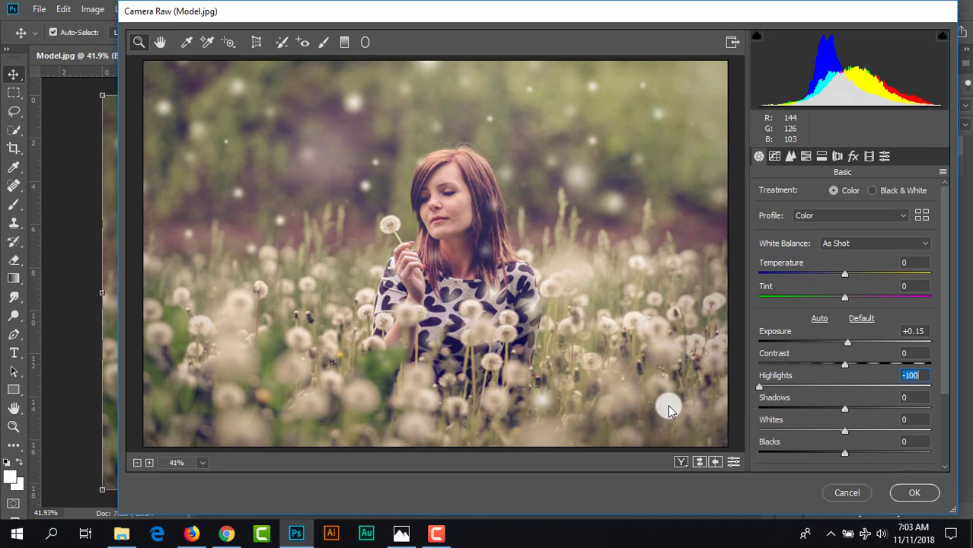
{"action": "scroll", "coordinate": [796, 392], "scroll_direction": "down", "scroll_amount": 3}
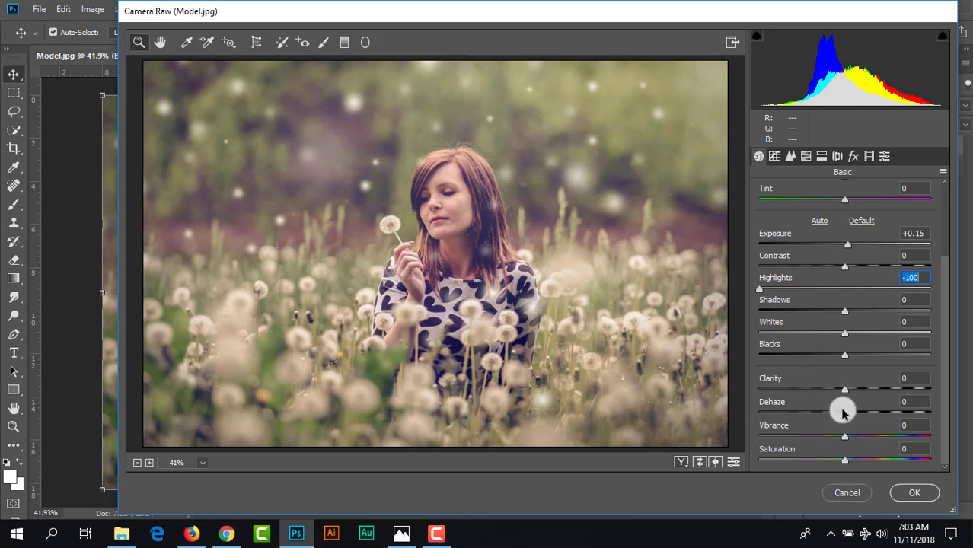
{"action": "left_click_drag", "start_coordinate": [844, 391], "coordinate": [847, 392]}
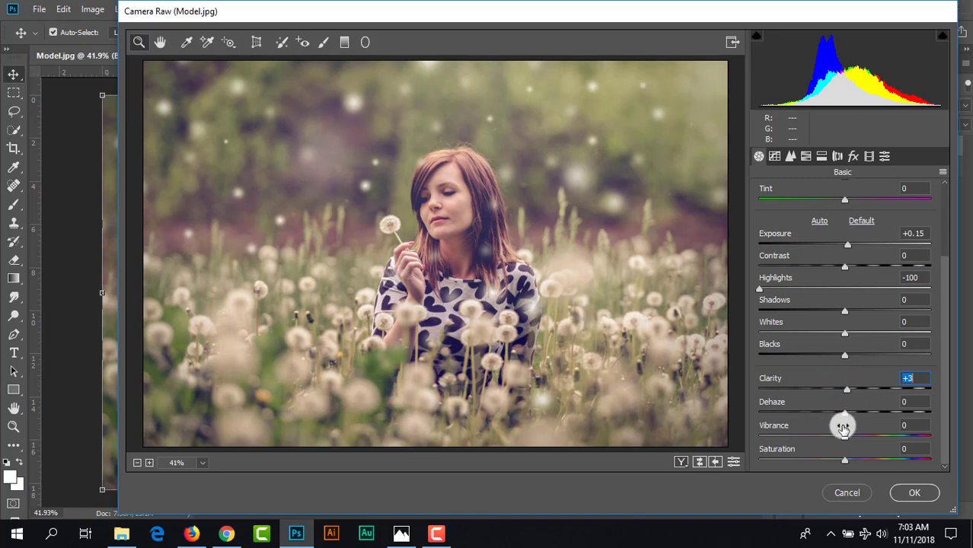
{"action": "left_click_drag", "start_coordinate": [840, 435], "coordinate": [877, 440]}
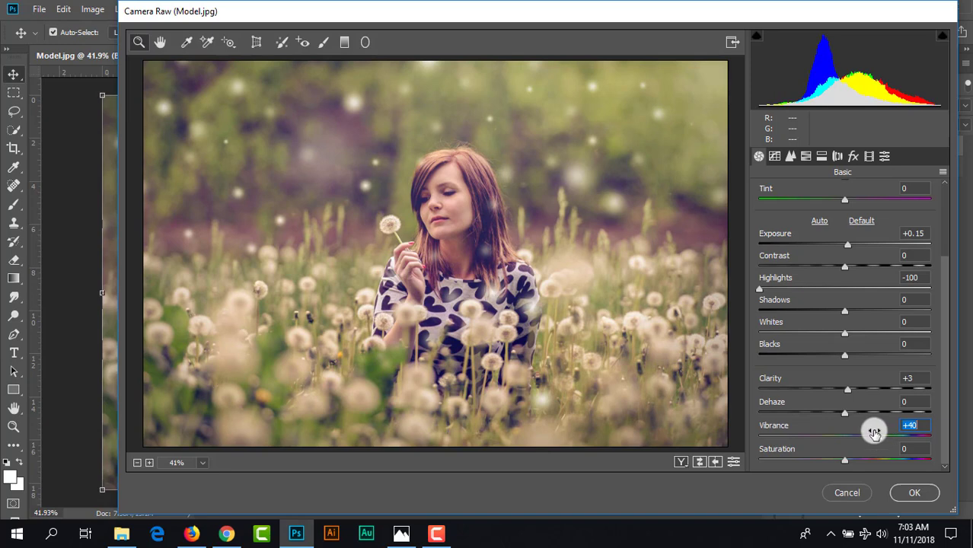
- Set the HSL saturation to Oranges +8, Yellows +10 and Greens +33
{"action": "left_click", "coordinate": [805, 159]}
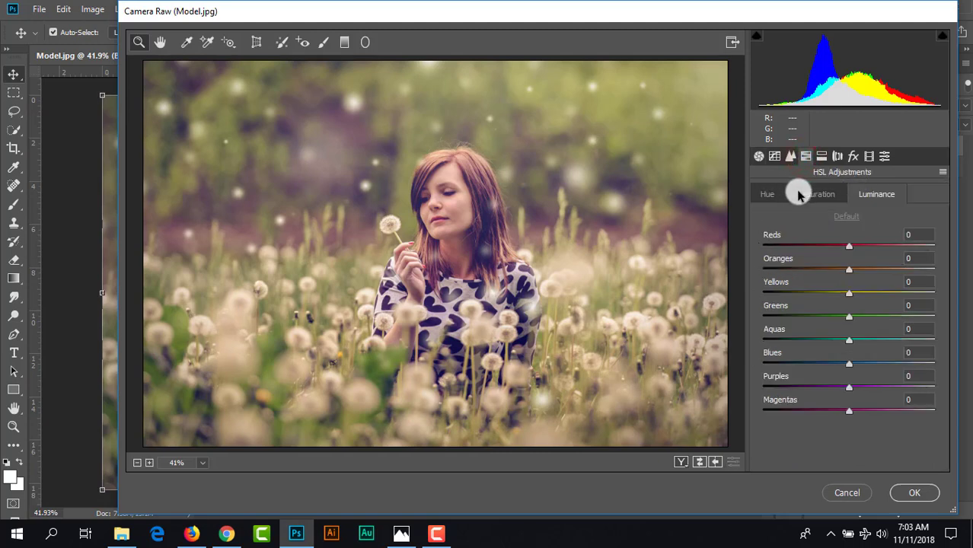
{"action": "left_click", "coordinate": [797, 195]}
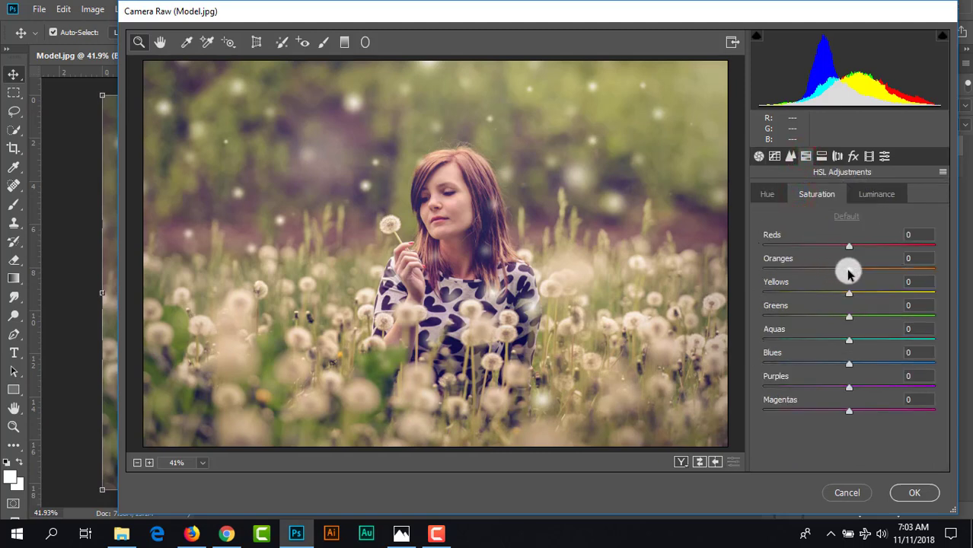
{"action": "mouse_move", "coordinate": [848, 273]}
{"action": "left_mouse_down"}
{"action": "mouse_move", "coordinate": [883, 270]}
{"action": "mouse_move", "coordinate": [853, 274]}
{"action": "left_mouse_up"}
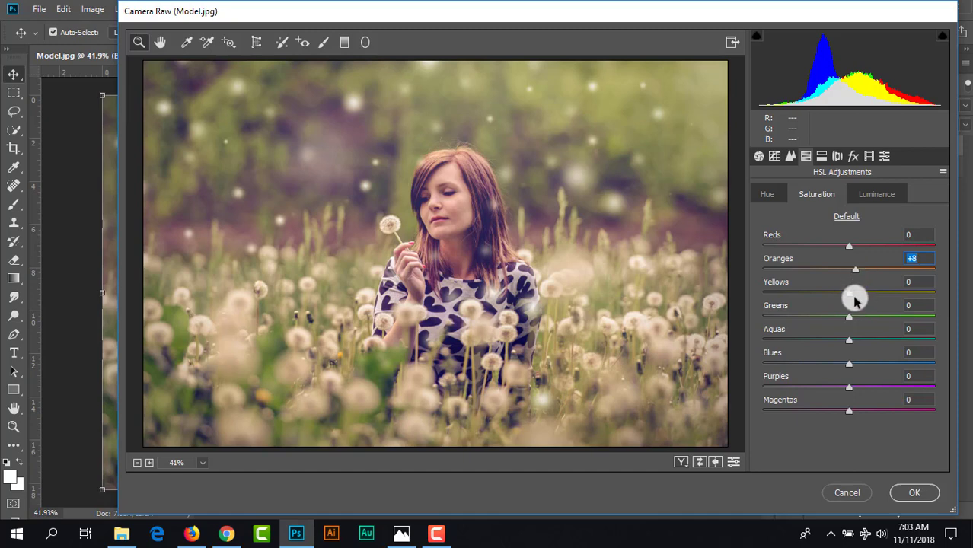
{"action": "left_click_drag", "start_coordinate": [850, 295], "coordinate": [885, 322]}
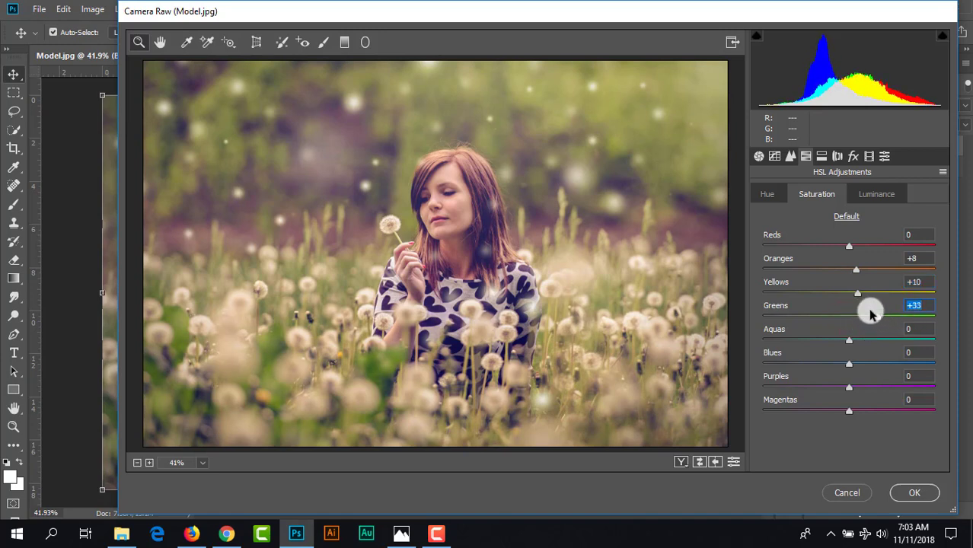
- Set the HSL hue to Yellows -35, Oranges -7 and Greens -40
{"action": "left_click", "coordinate": [770, 195]}
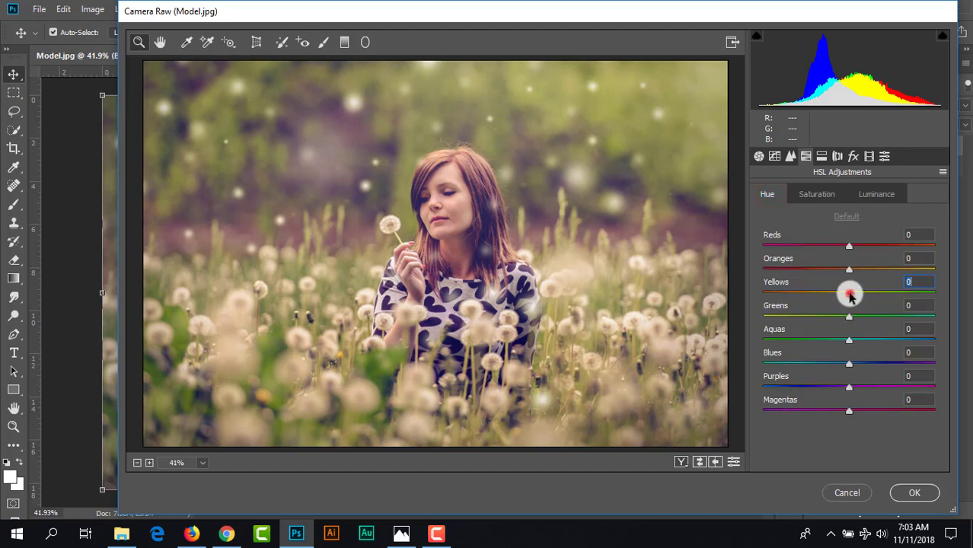
{"action": "left_click_drag", "start_coordinate": [850, 296], "coordinate": [822, 313]}
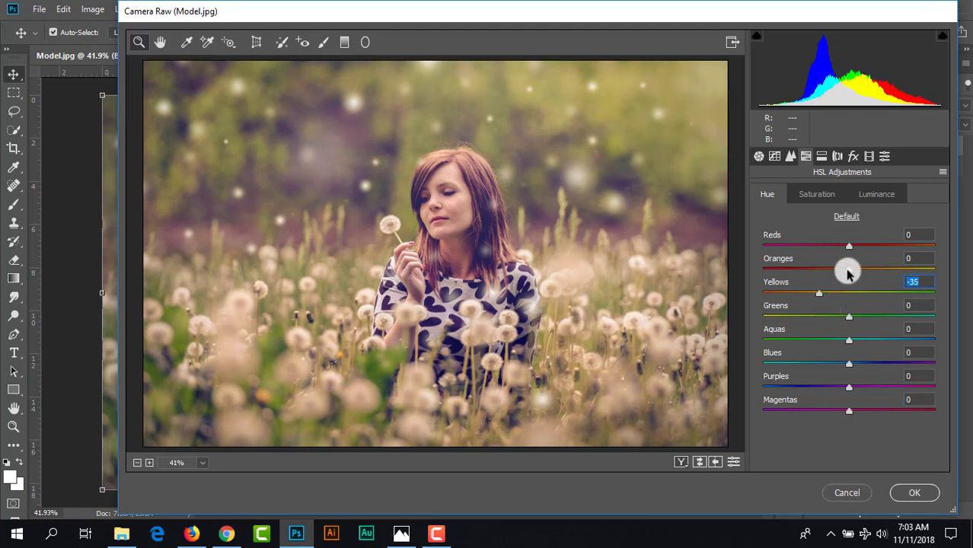
{"action": "mouse_move", "coordinate": [848, 270]}
{"action": "left_mouse_down"}
{"action": "mouse_move", "coordinate": [821, 272]}
{"action": "mouse_move", "coordinate": [886, 272]}
{"action": "mouse_move", "coordinate": [843, 280]}
{"action": "left_mouse_up"}
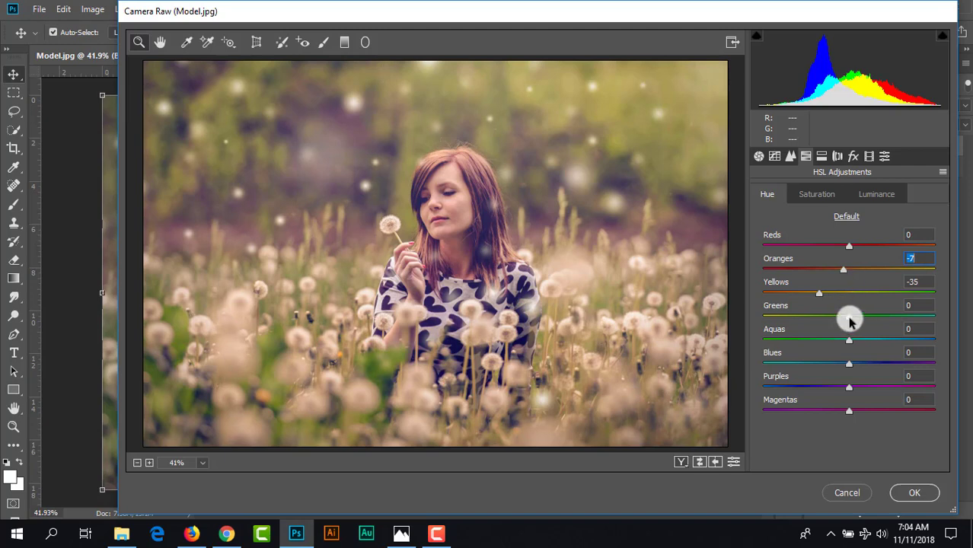
{"action": "left_click_drag", "start_coordinate": [849, 318], "coordinate": [815, 329]}
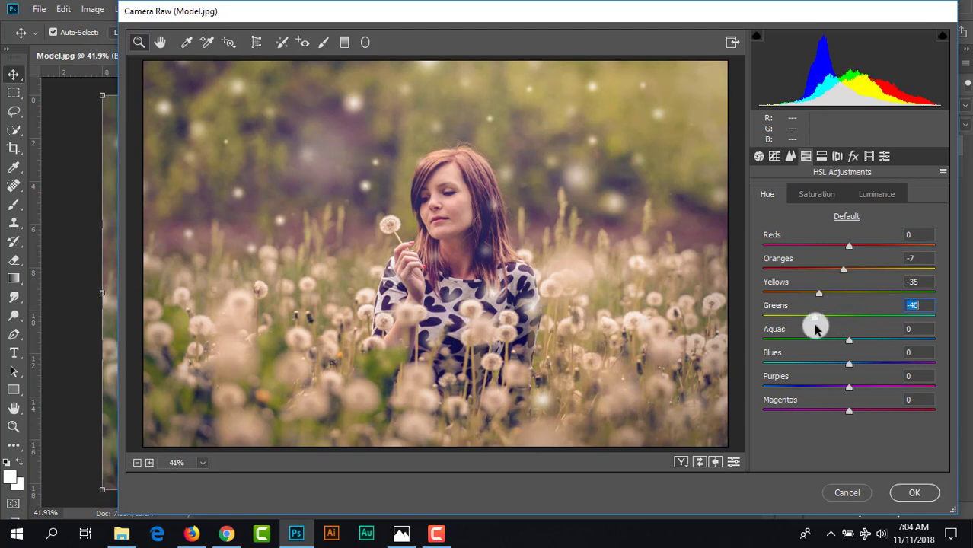
- Set the HSL luminance to Oranges +12, Yellows +24 and Greens +23, and apply the Camera Raw edits, comparing with the original
{"action": "left_click", "coordinate": [873, 192]}
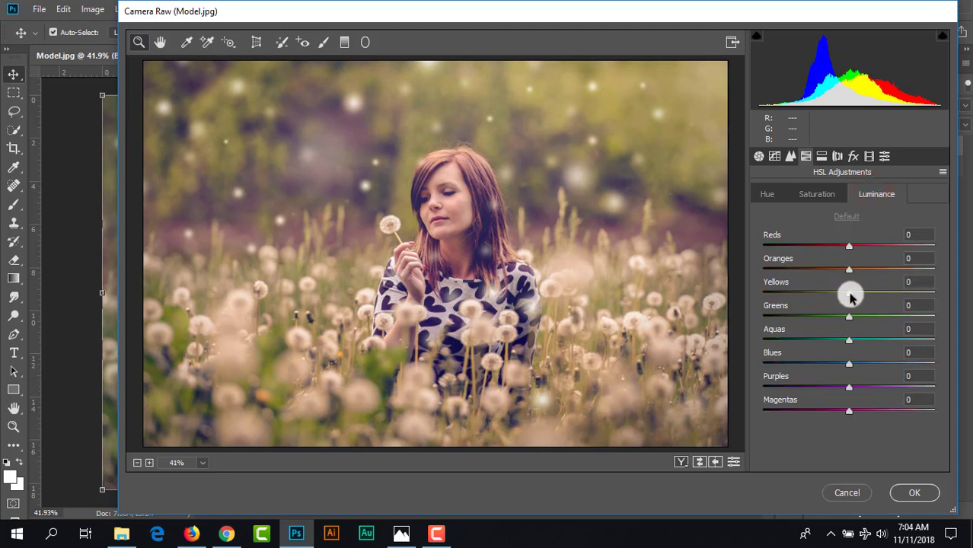
{"action": "mouse_move", "coordinate": [850, 296]}
{"action": "left_mouse_down"}
{"action": "mouse_move", "coordinate": [872, 298]}
{"action": "mouse_move", "coordinate": [869, 270]}
{"action": "mouse_move", "coordinate": [858, 280]}
{"action": "left_mouse_up"}
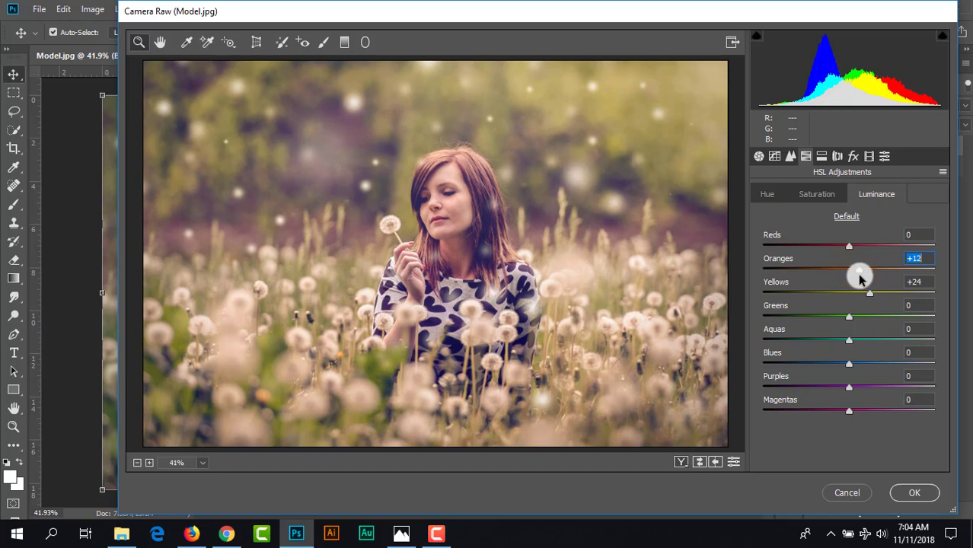
{"action": "left_click_drag", "start_coordinate": [851, 315], "coordinate": [864, 320]}
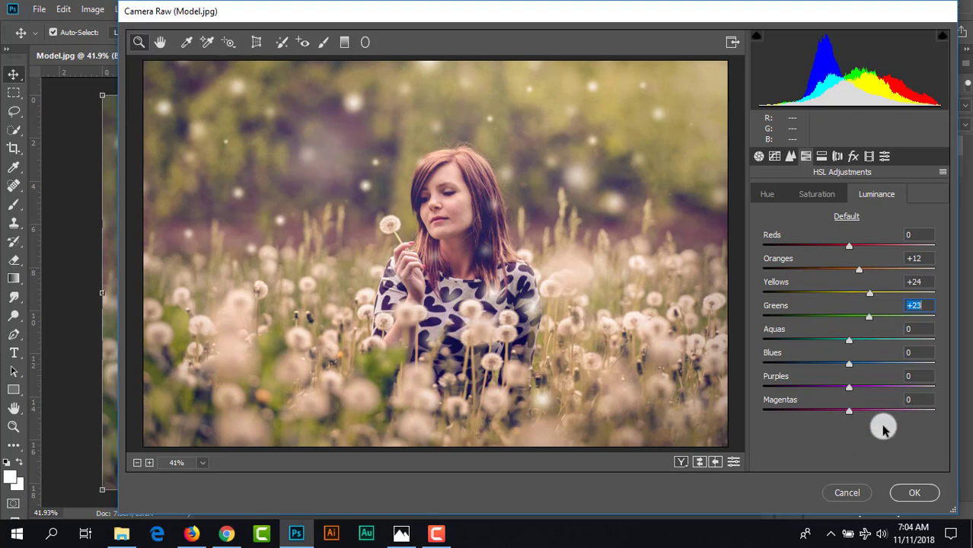
{"action": "left_click", "coordinate": [906, 494]}
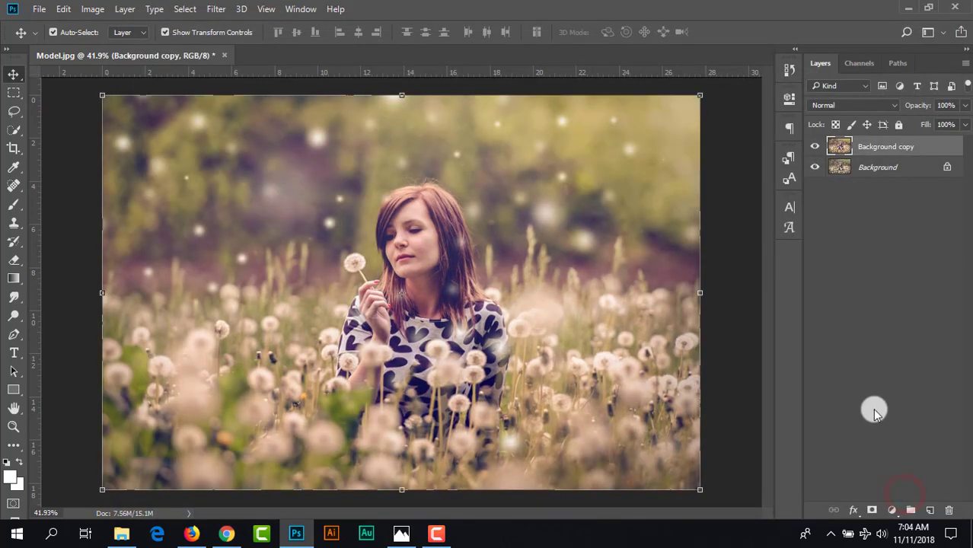
{"action": "left_click", "coordinate": [815, 148]}
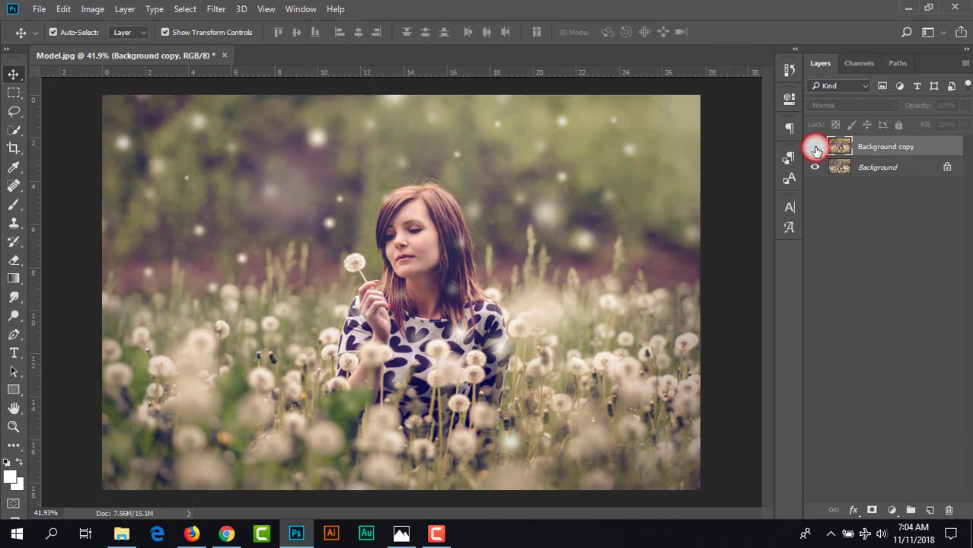
{"action": "left_click", "coordinate": [815, 149]}
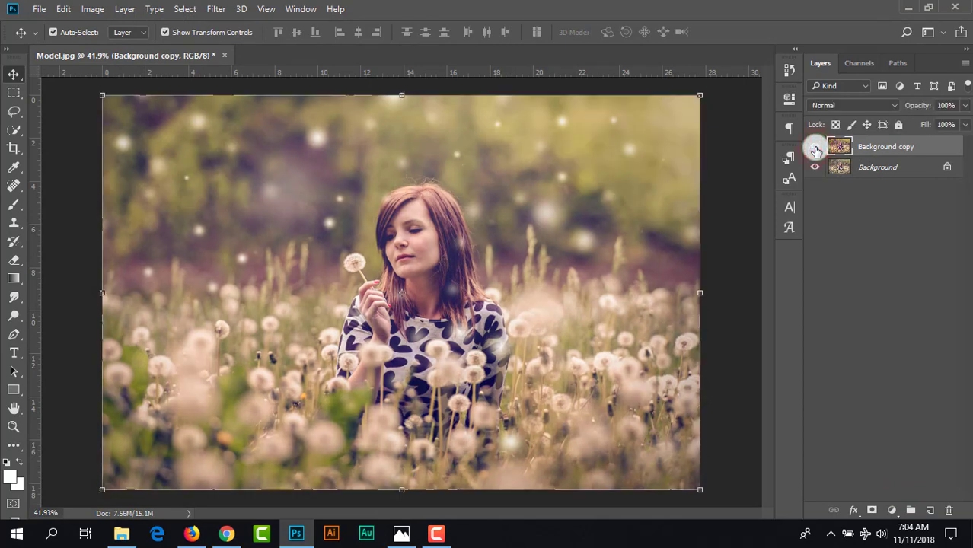
- Add a Color Balance adjustment layer with midtones at Cyan-Red -15 and shifted toward blue, and compare its effect
{"action": "left_click", "coordinate": [890, 506]}
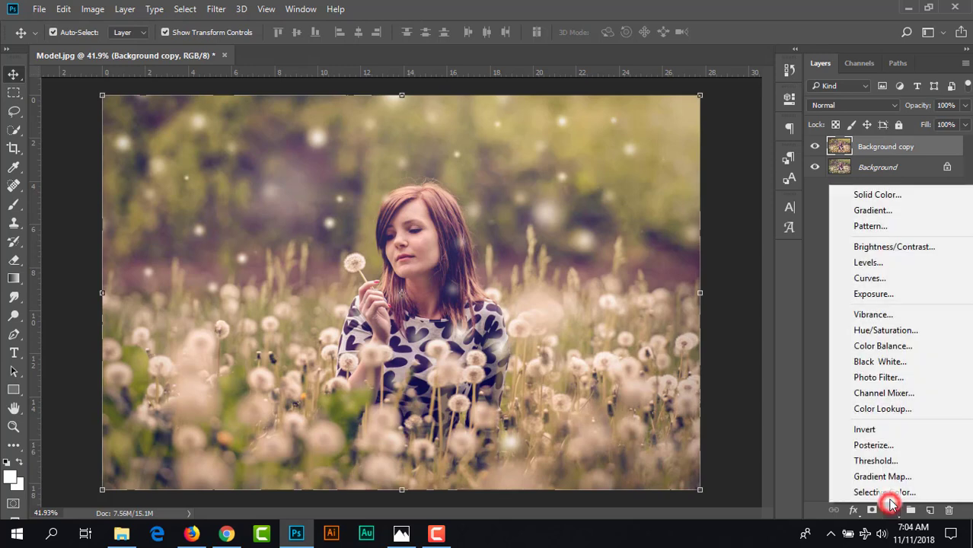
{"action": "left_click", "coordinate": [880, 348]}
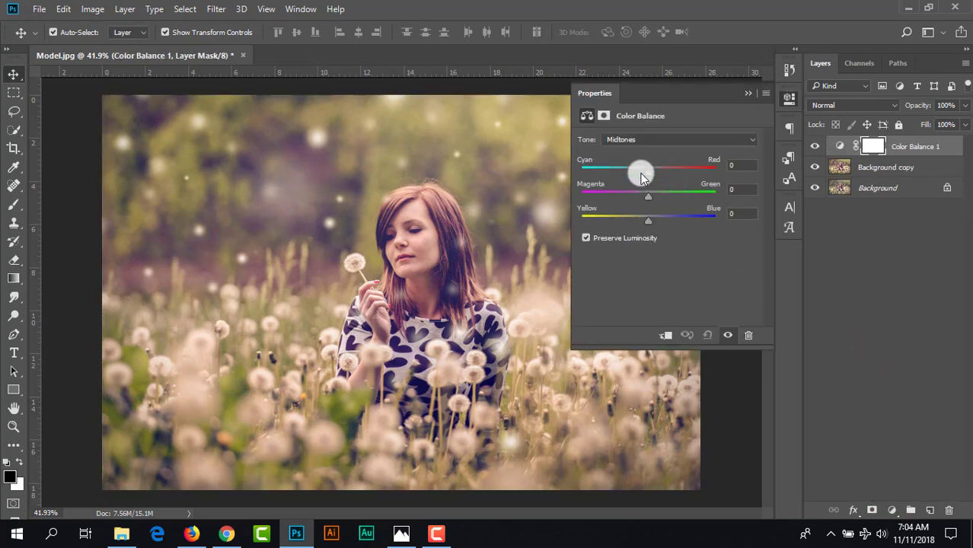
{"action": "mouse_move", "coordinate": [647, 170]}
{"action": "left_mouse_down"}
{"action": "mouse_move", "coordinate": [624, 182]}
{"action": "mouse_move", "coordinate": [641, 187]}
{"action": "left_mouse_up"}
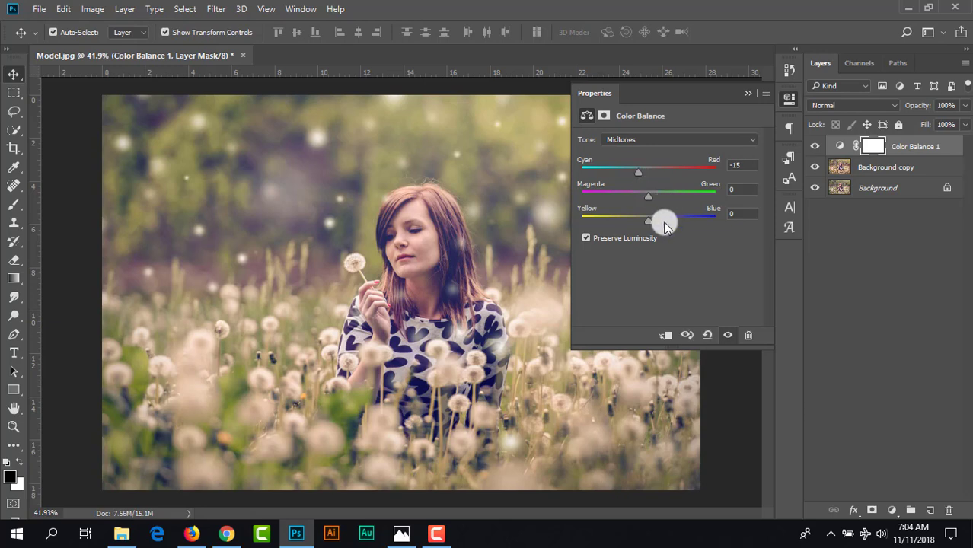
{"action": "left_click_drag", "start_coordinate": [651, 223], "coordinate": [668, 223]}
{"action": "left_click", "coordinate": [748, 94]}
{"action": "left_click", "coordinate": [815, 146]}
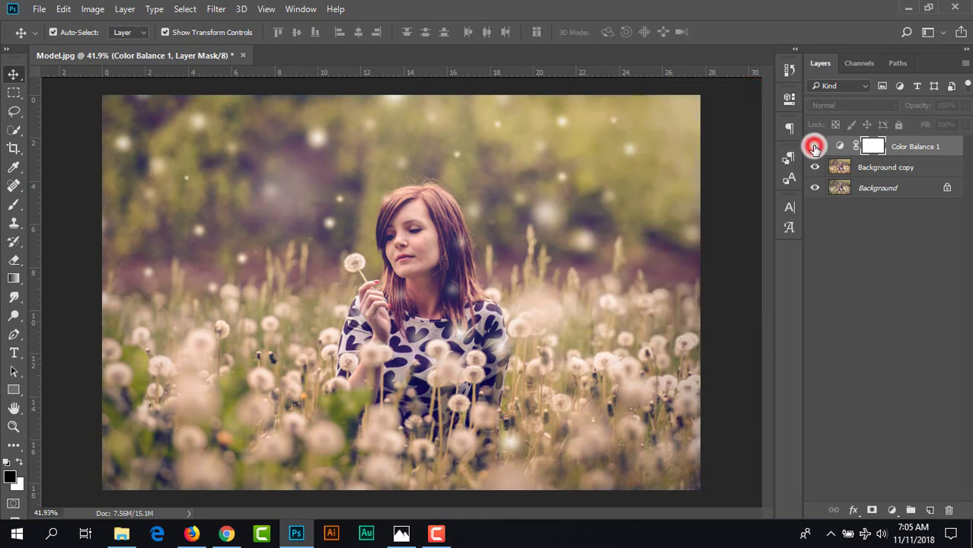
{"action": "left_click", "coordinate": [814, 146]}
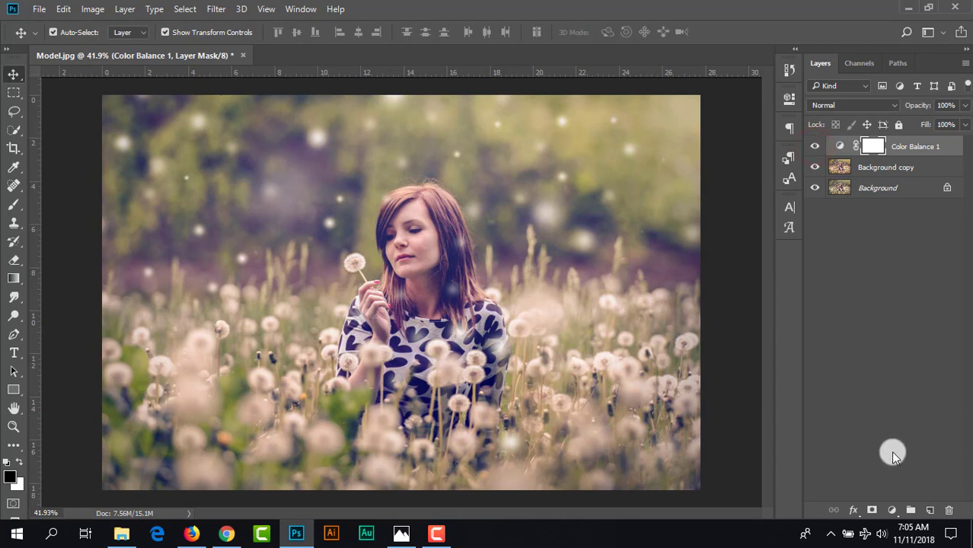
- Add a Gradient Map adjustment layer using the Violet, Orange preset gradient
{"action": "left_click", "coordinate": [891, 510]}
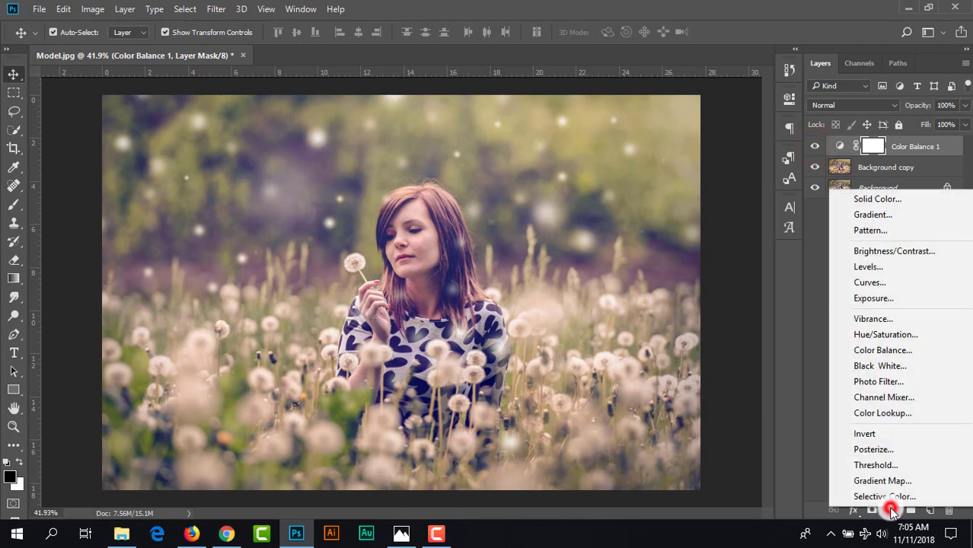
{"action": "left_click", "coordinate": [883, 481]}
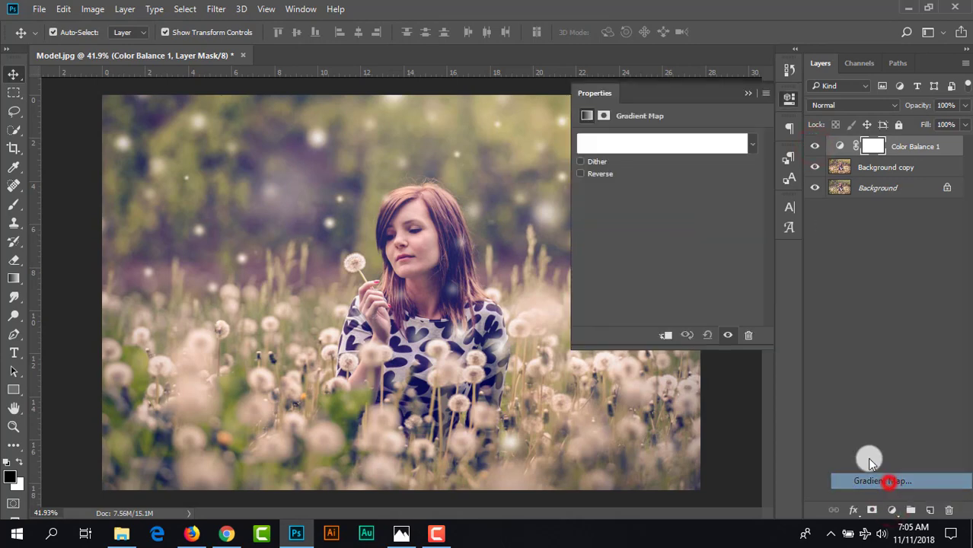
{"action": "left_click", "coordinate": [669, 135]}
{"action": "left_click", "coordinate": [690, 156]}
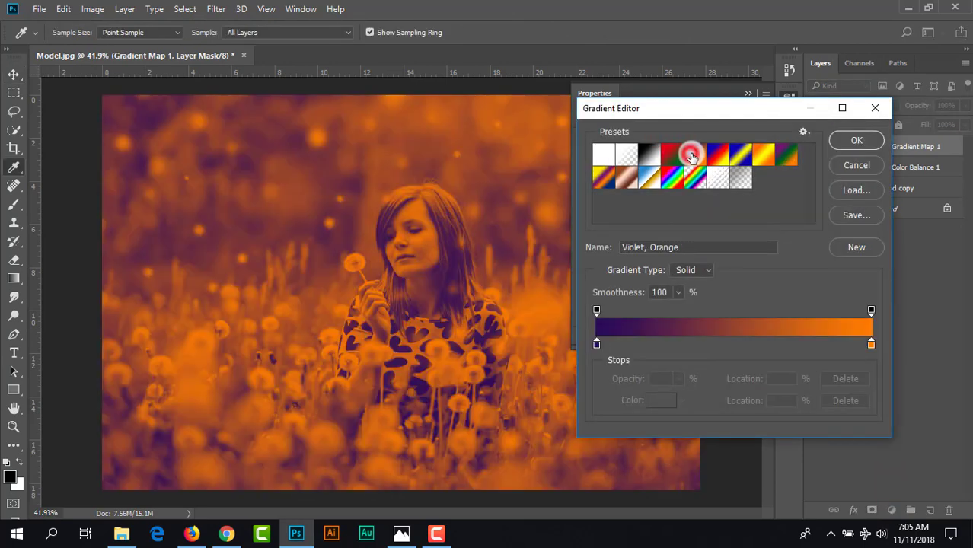
{"action": "left_click", "coordinate": [846, 140]}
- Blend the Gradient Map layer in Overlay mode at 17% opacity
{"action": "left_click", "coordinate": [835, 106]}
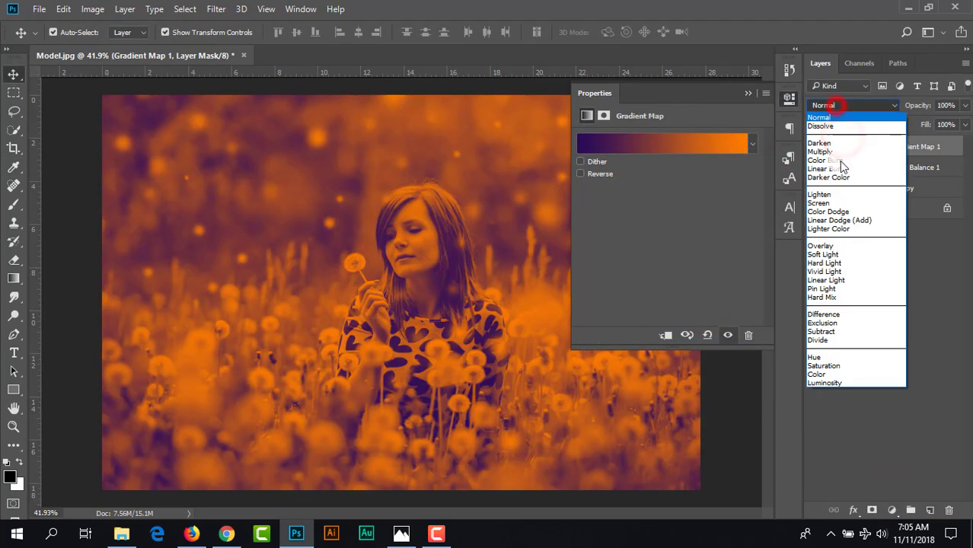
{"action": "left_click", "coordinate": [847, 245]}
{"action": "left_click", "coordinate": [751, 94]}
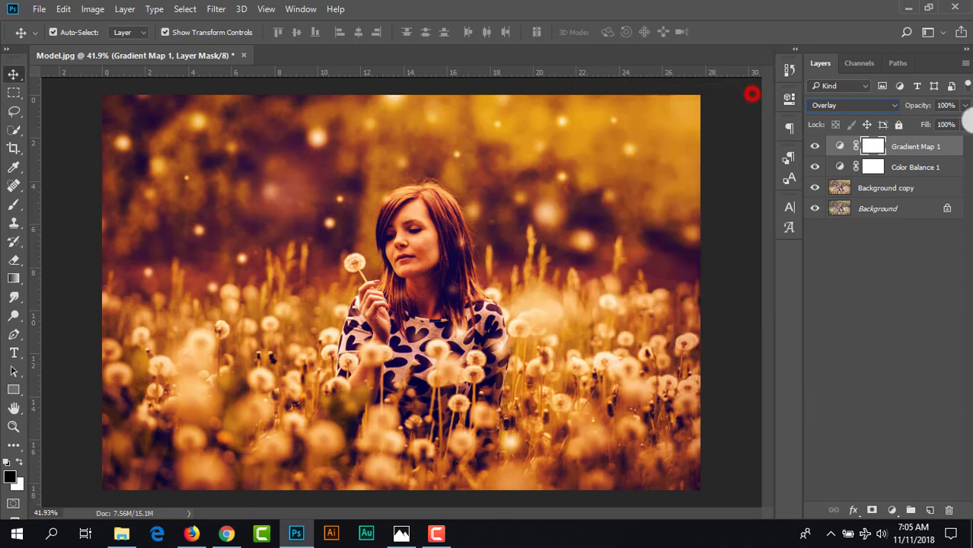
{"action": "left_click", "coordinate": [964, 105]}
{"action": "left_click_drag", "start_coordinate": [961, 124], "coordinate": [913, 130]}
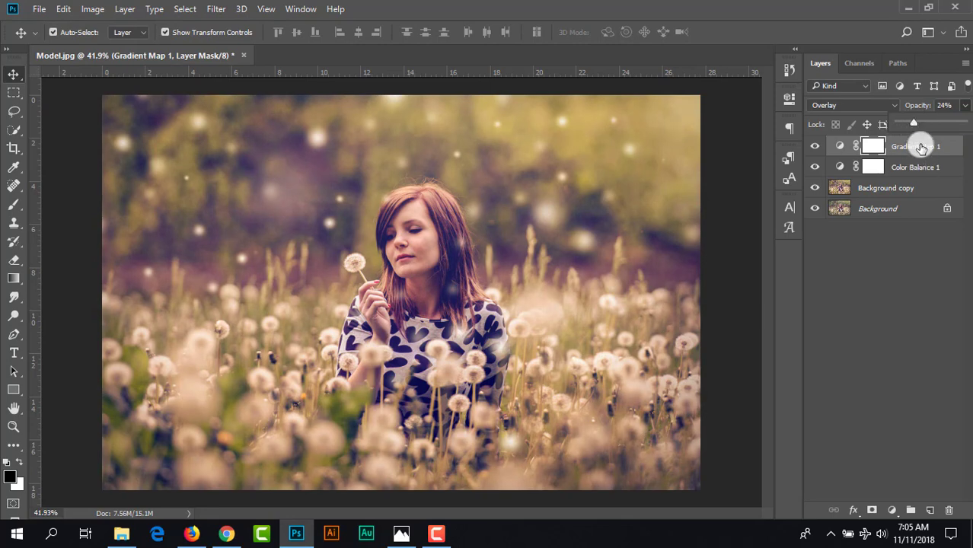
{"action": "left_click_drag", "start_coordinate": [912, 124], "coordinate": [910, 123]}
{"action": "left_click", "coordinate": [917, 143]}
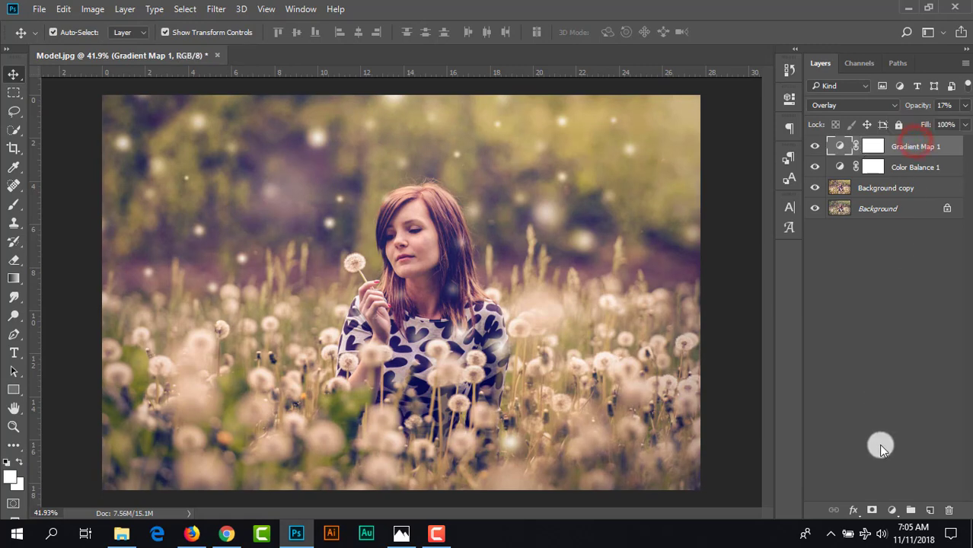
- Add a Color Lookup adjustment layer above the others with the FuturisticBleak.3DL 3D LUT
{"action": "left_click", "coordinate": [869, 411]}
{"action": "left_click", "coordinate": [893, 509]}
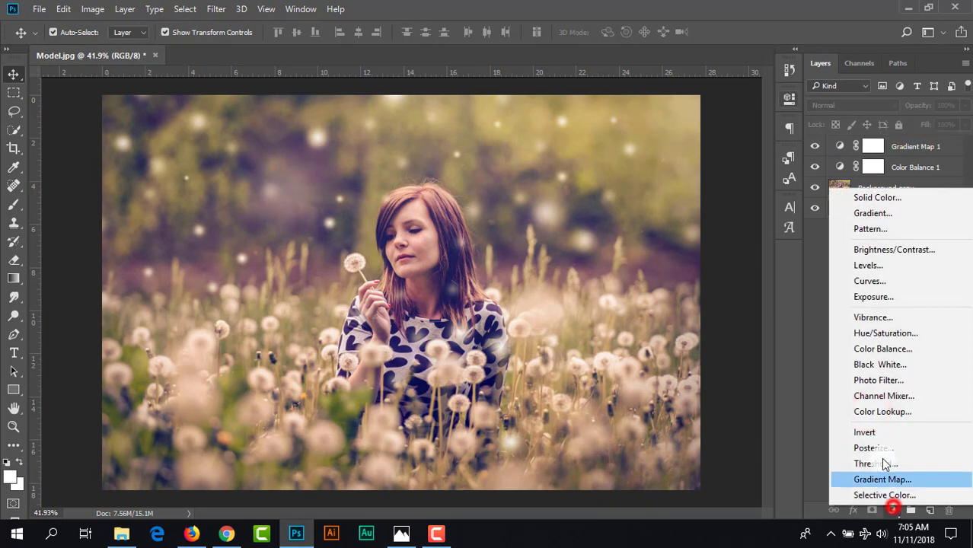
{"action": "left_click", "coordinate": [883, 410]}
{"action": "left_click", "coordinate": [698, 140]}
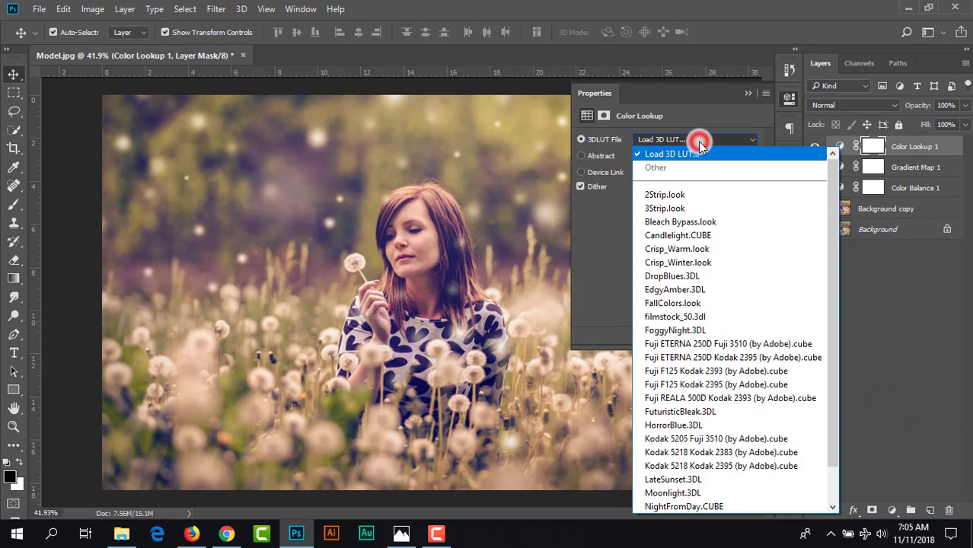
{"action": "left_click", "coordinate": [713, 416]}
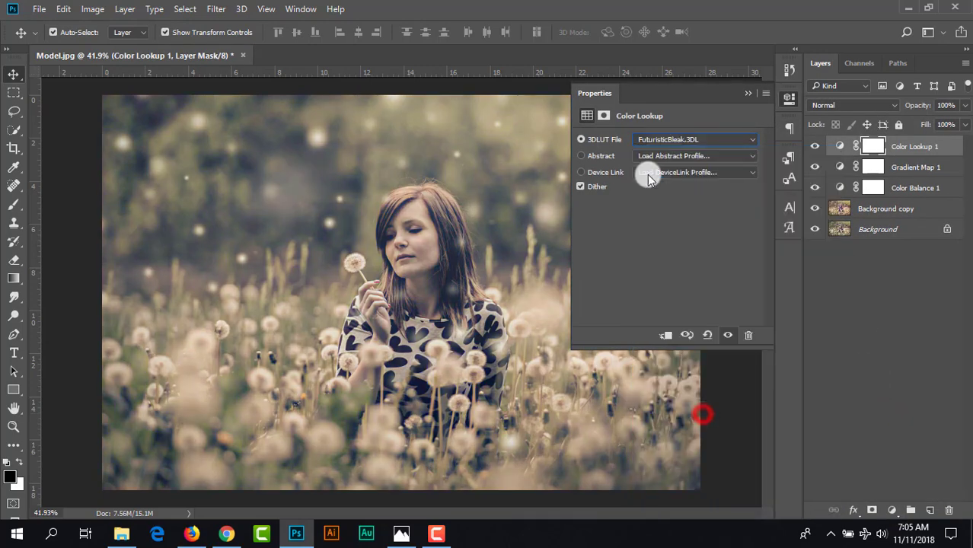
{"action": "left_click", "coordinate": [743, 93]}
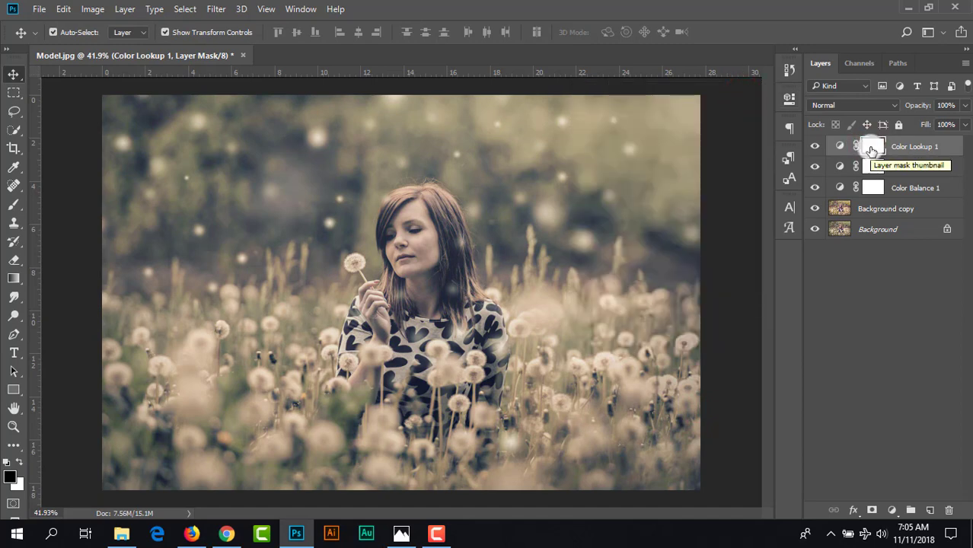
- Target the Color Lookup layer's mask and set up a black brush at 64% opacity
{"action": "left_click", "coordinate": [871, 147]}
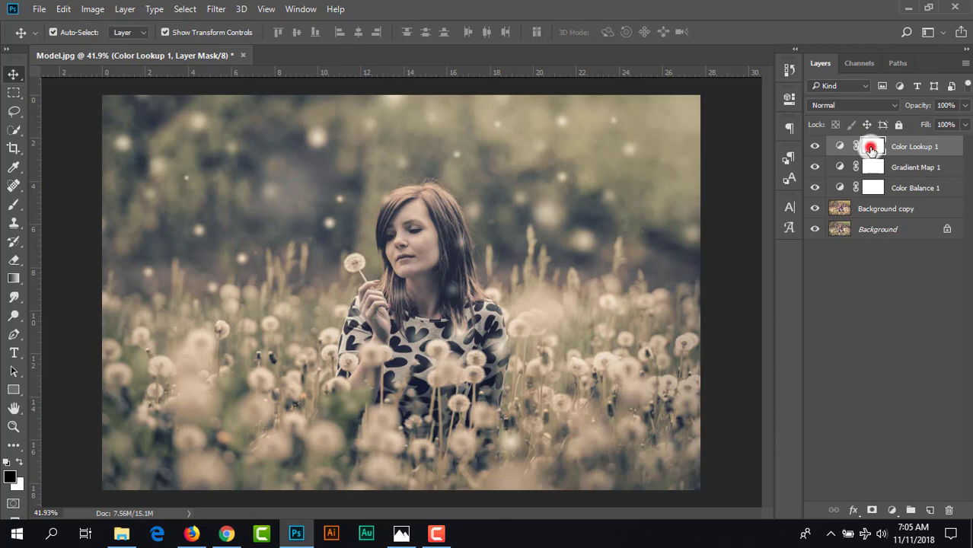
{"action": "left_click", "coordinate": [9, 204]}
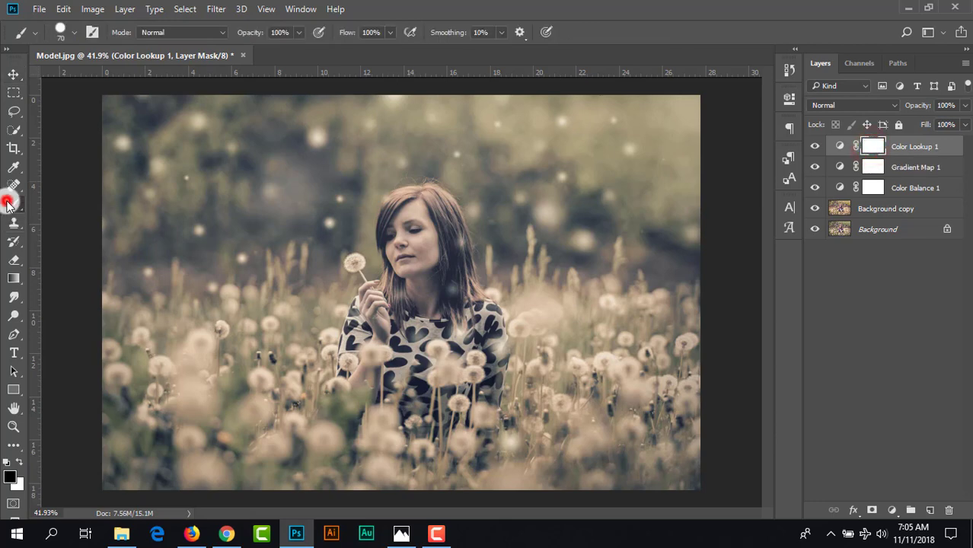
{"action": "left_click", "coordinate": [18, 462]}
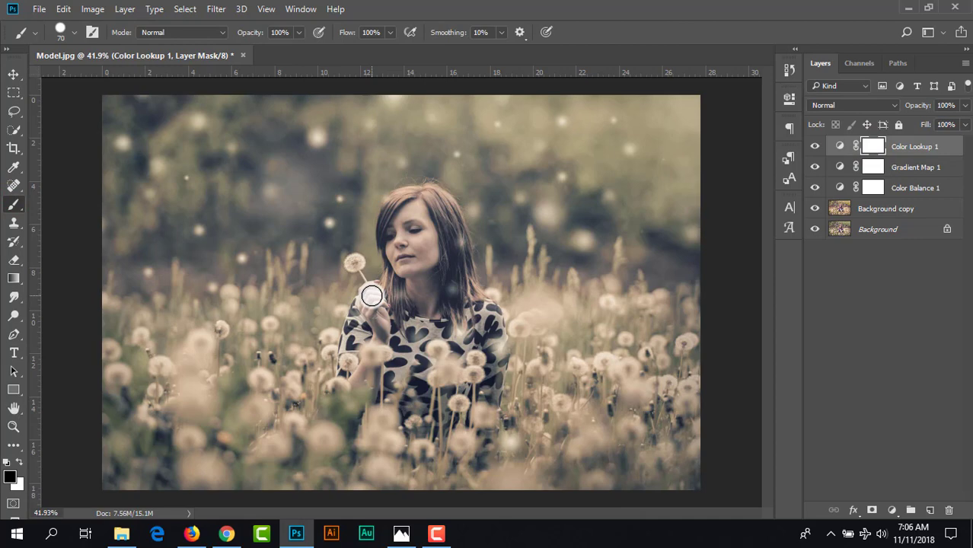
{"action": "left_click", "coordinate": [299, 32]}
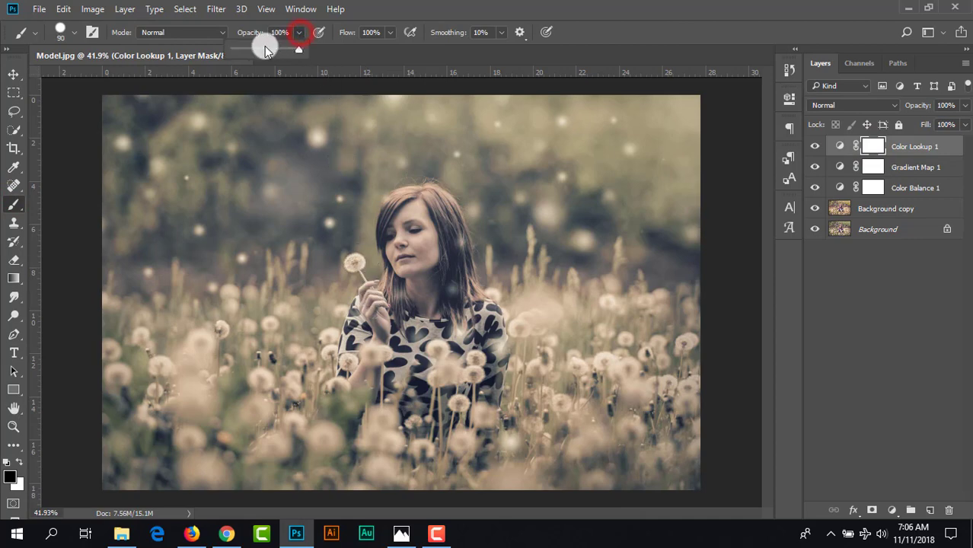
{"action": "left_click_drag", "start_coordinate": [266, 49], "coordinate": [279, 51]}
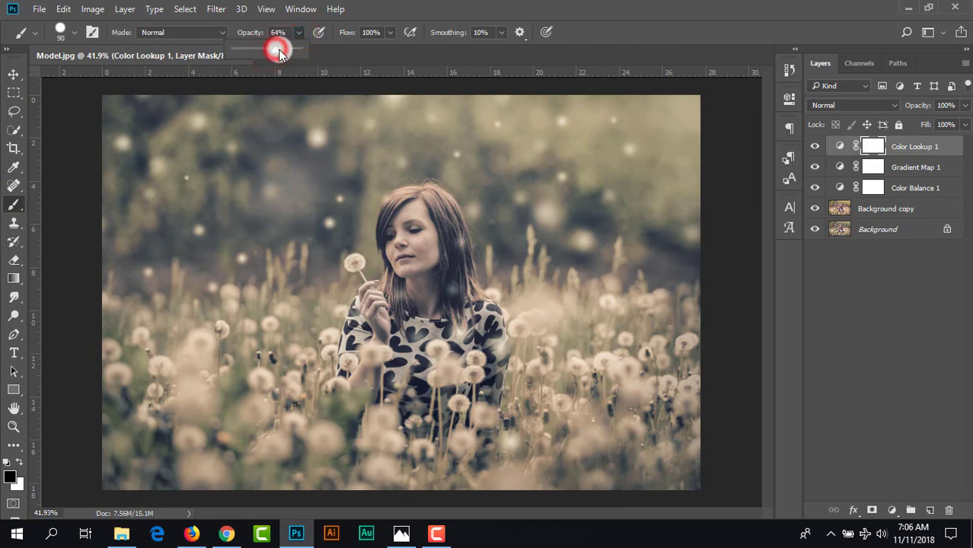
{"action": "left_click", "coordinate": [385, 9]}
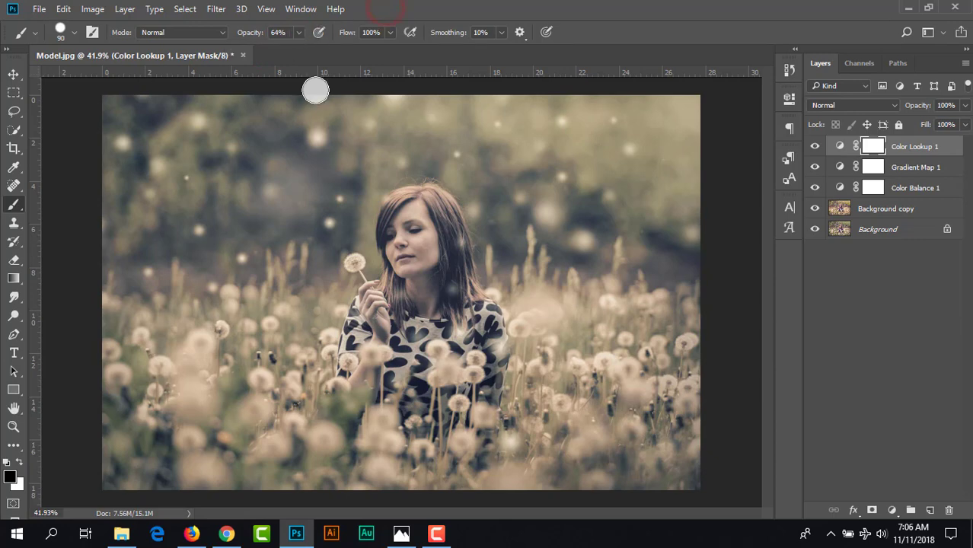
- Paint black on the Color Lookup mask over the woman's face, hair and upper body to remove the effect there
{"action": "scroll", "coordinate": [406, 255], "scroll_direction": "up", "scroll_amount": 2}
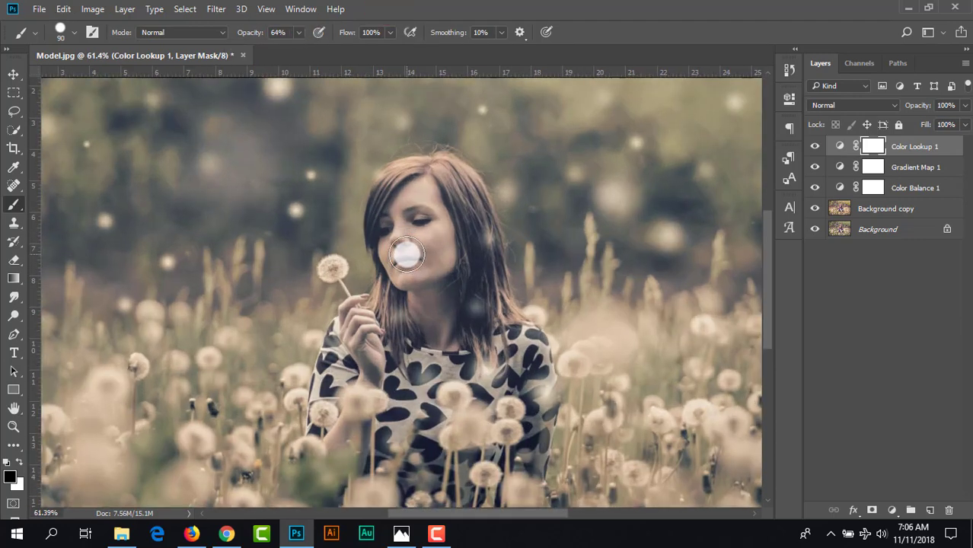
{"action": "mouse_move", "coordinate": [408, 202]}
{"action": "left_mouse_down"}
{"action": "mouse_move", "coordinate": [397, 257]}
{"action": "mouse_move", "coordinate": [380, 203]}
{"action": "mouse_move", "coordinate": [386, 191]}
{"action": "mouse_move", "coordinate": [386, 255]}
{"action": "mouse_move", "coordinate": [394, 181]}
{"action": "mouse_move", "coordinate": [437, 171]}
{"action": "mouse_move", "coordinate": [485, 271]}
{"action": "mouse_move", "coordinate": [388, 250]}
{"action": "mouse_move", "coordinate": [417, 279]}
{"action": "mouse_move", "coordinate": [386, 367]}
{"action": "mouse_move", "coordinate": [341, 436]}
{"action": "mouse_move", "coordinate": [354, 377]}
{"action": "mouse_move", "coordinate": [358, 430]}
{"action": "mouse_move", "coordinate": [520, 393]}
{"action": "mouse_move", "coordinate": [474, 271]}
{"action": "mouse_move", "coordinate": [465, 186]}
{"action": "mouse_move", "coordinate": [499, 309]}
{"action": "left_mouse_up"}
{"action": "key", "text": "bracketright"}
{"action": "key", "text": "bracketright"}
{"action": "left_click", "coordinate": [395, 198]}
{"action": "key", "text": "bracketleft"}
{"action": "key", "text": "bracketleft"}
{"action": "key", "text": "bracketleft"}
- Continue masking the Color Lookup effect off her dress, arms, hand and the dandelion with a smaller 70 px brush
{"action": "left_click_drag", "start_coordinate": [423, 411], "coordinate": [424, 268]}
{"action": "left_click", "coordinate": [423, 301]}
{"action": "left_click", "coordinate": [369, 281]}
{"action": "left_click", "coordinate": [343, 257]}
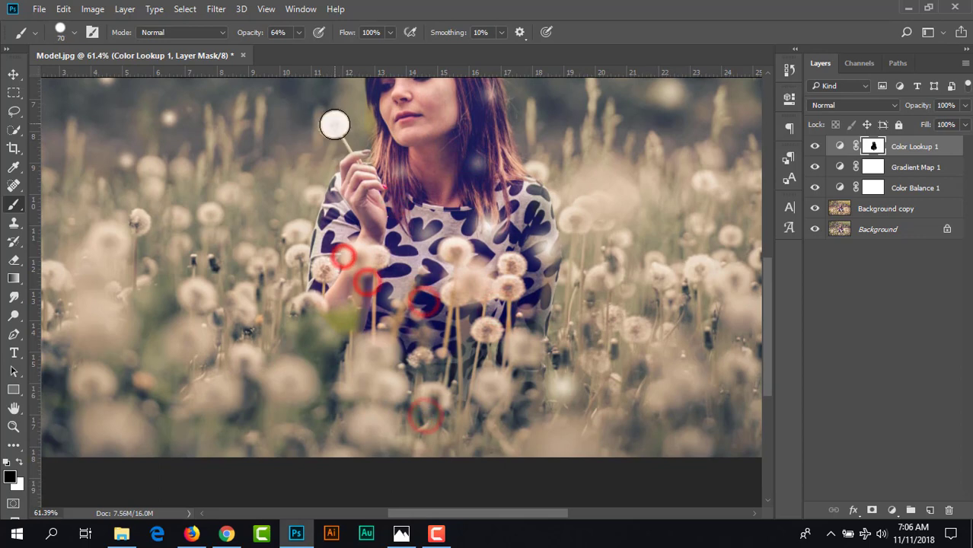
{"action": "left_click", "coordinate": [335, 125]}
{"action": "left_click", "coordinate": [425, 193]}
{"action": "left_click", "coordinate": [473, 180]}
{"action": "left_click", "coordinate": [499, 315]}
{"action": "left_click", "coordinate": [507, 262]}
{"action": "left_click", "coordinate": [521, 273]}
{"action": "scroll", "coordinate": [454, 285], "scroll_direction": "down", "scroll_amount": 6}
{"action": "scroll", "coordinate": [454, 285], "scroll_direction": "up", "scroll_amount": 1}
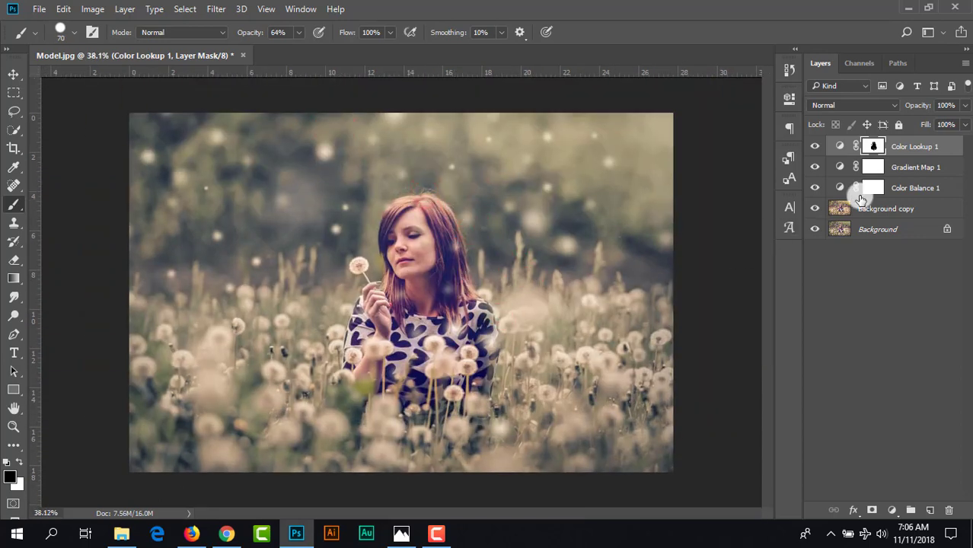
- Lower the Color Lookup layer's opacity to 46% and compare the image with and without it
{"action": "left_click", "coordinate": [908, 149]}
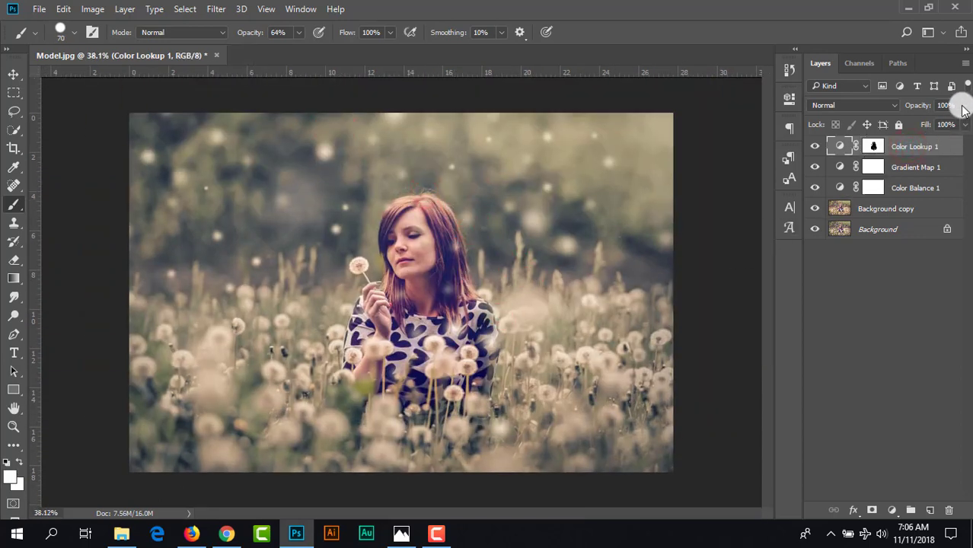
{"action": "left_click", "coordinate": [964, 105]}
{"action": "left_click_drag", "start_coordinate": [964, 126], "coordinate": [941, 133]}
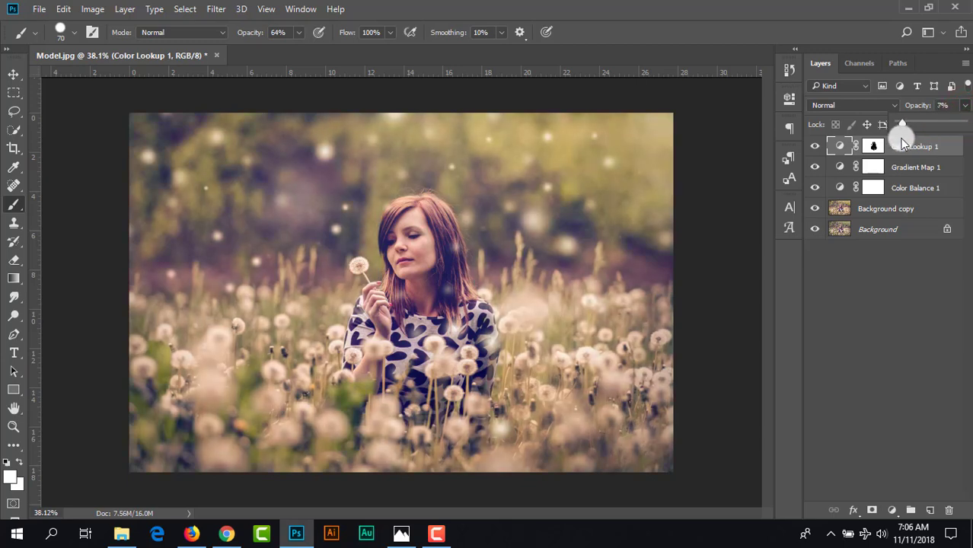
{"action": "mouse_move", "coordinate": [935, 145]}
{"action": "left_mouse_down"}
{"action": "mouse_move", "coordinate": [901, 146]}
{"action": "mouse_move", "coordinate": [940, 152]}
{"action": "left_mouse_up"}
{"action": "left_click_drag", "start_coordinate": [940, 127], "coordinate": [930, 129]}
{"action": "left_click", "coordinate": [813, 147]}
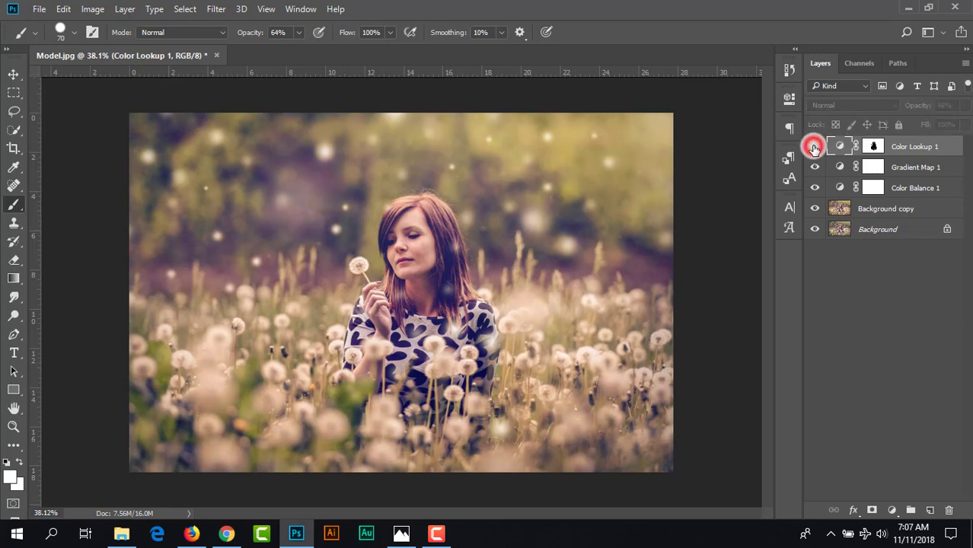
{"action": "left_click", "coordinate": [814, 146]}
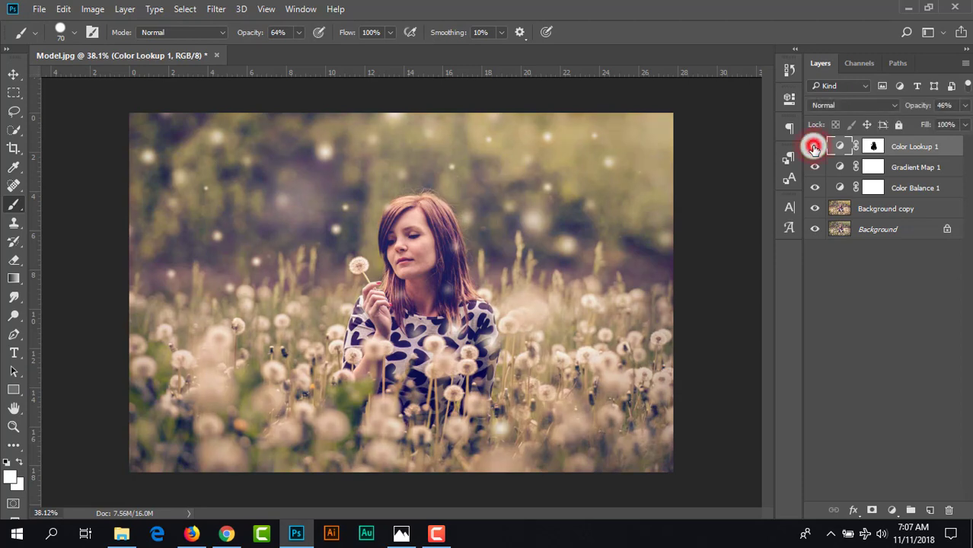
- Add a new layer above the Color Lookup and cover it entirely in black with an 800 px brush at 100% opacity
{"action": "left_click", "coordinate": [930, 512]}
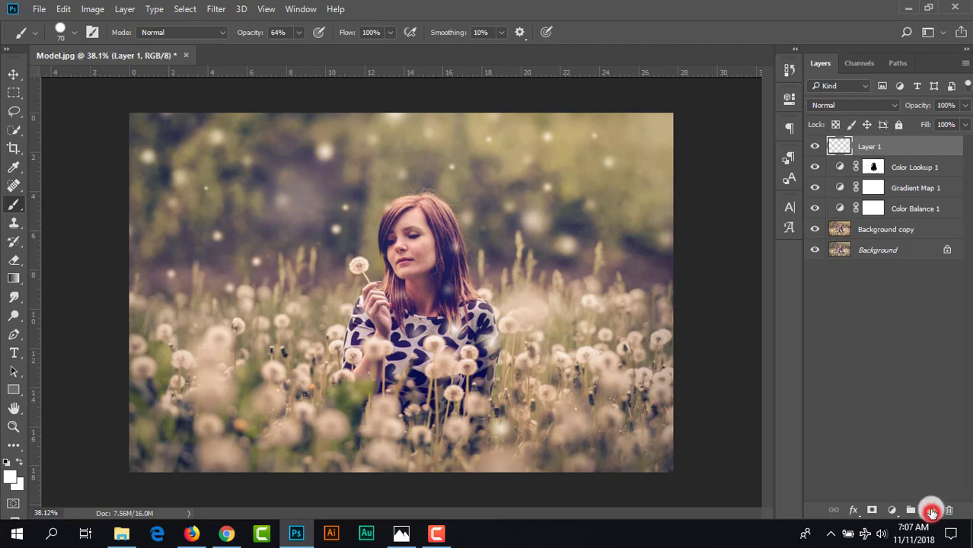
{"action": "left_click", "coordinate": [10, 204]}
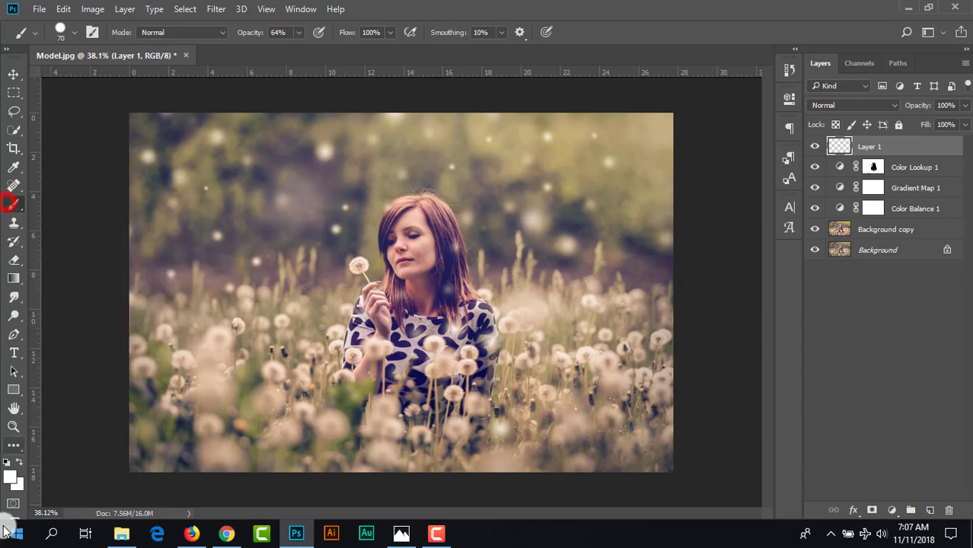
{"action": "left_click", "coordinate": [8, 463]}
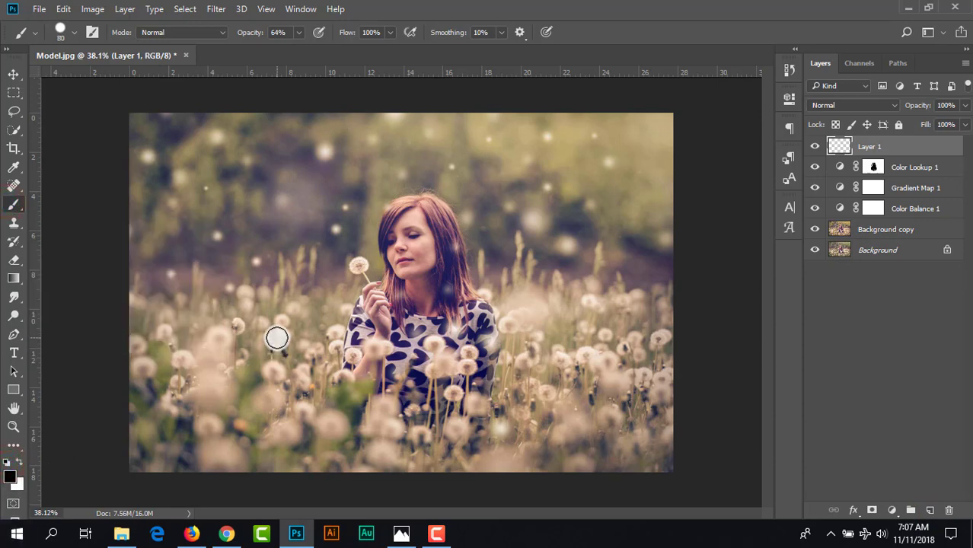
{"action": "key", "text": "bracketright"}
{"action": "key", "text": "bracketright"}
{"action": "key", "text": "bracketright"}
{"action": "key", "text": "bracketright"}
{"action": "key", "text": "bracketright"}
{"action": "key", "text": "bracketright"}
{"action": "key", "text": "bracketright"}
{"action": "key", "text": "bracketright"}
{"action": "key", "text": "bracketright"}
{"action": "key", "text": "bracketright"}
{"action": "key", "text": "bracketright"}
{"action": "key", "text": "bracketright"}
{"action": "key", "text": "bracketright"}
{"action": "key", "text": "bracketright"}
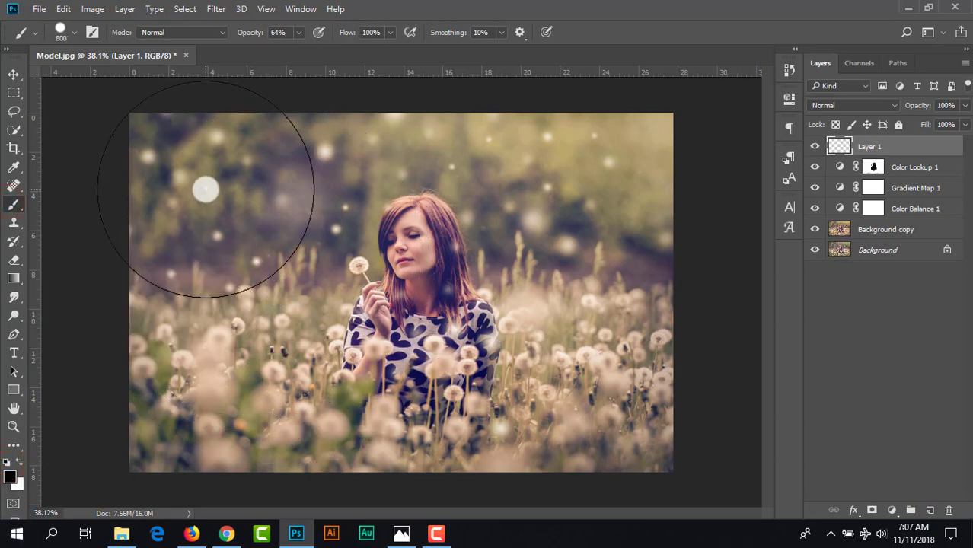
{"action": "left_click", "coordinate": [297, 32]}
{"action": "left_click_drag", "start_coordinate": [301, 49], "coordinate": [335, 48]}
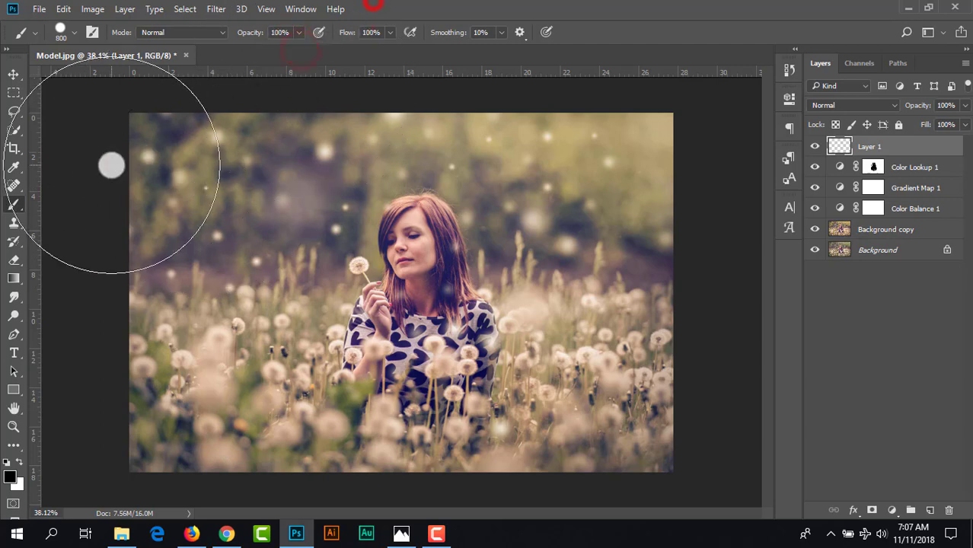
{"action": "mouse_move", "coordinate": [116, 165]}
{"action": "left_mouse_down"}
{"action": "mouse_move", "coordinate": [648, 135]}
{"action": "mouse_move", "coordinate": [717, 148]}
{"action": "mouse_move", "coordinate": [644, 349]}
{"action": "mouse_move", "coordinate": [280, 400]}
{"action": "mouse_move", "coordinate": [35, 348]}
{"action": "mouse_move", "coordinate": [458, 268]}
{"action": "mouse_move", "coordinate": [647, 282]}
{"action": "mouse_move", "coordinate": [459, 408]}
{"action": "mouse_move", "coordinate": [685, 438]}
{"action": "mouse_move", "coordinate": [194, 458]}
{"action": "left_mouse_up"}
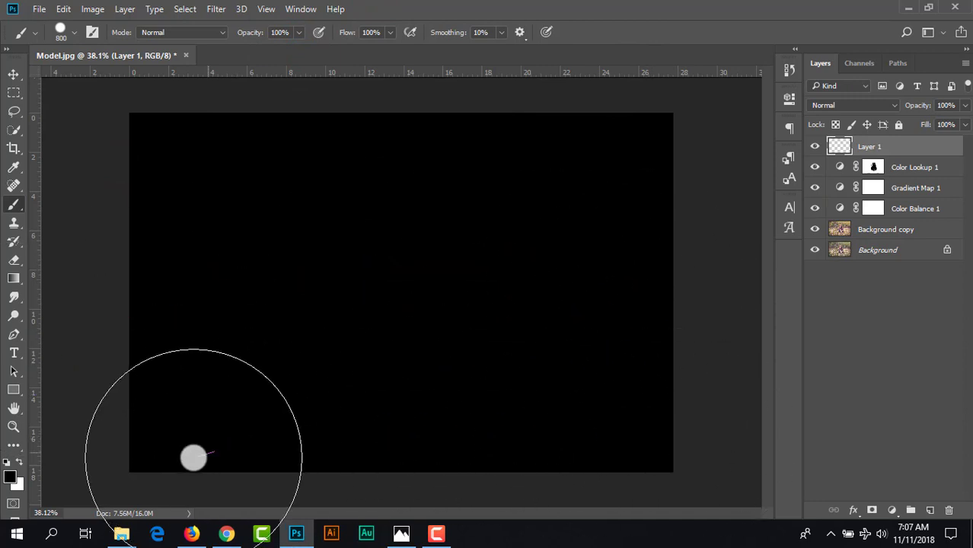
- Add a mask to the black layer and reveal the woman at its centre with a soft black 1400 px brush at 0% hardness
{"action": "left_click", "coordinate": [13, 73]}
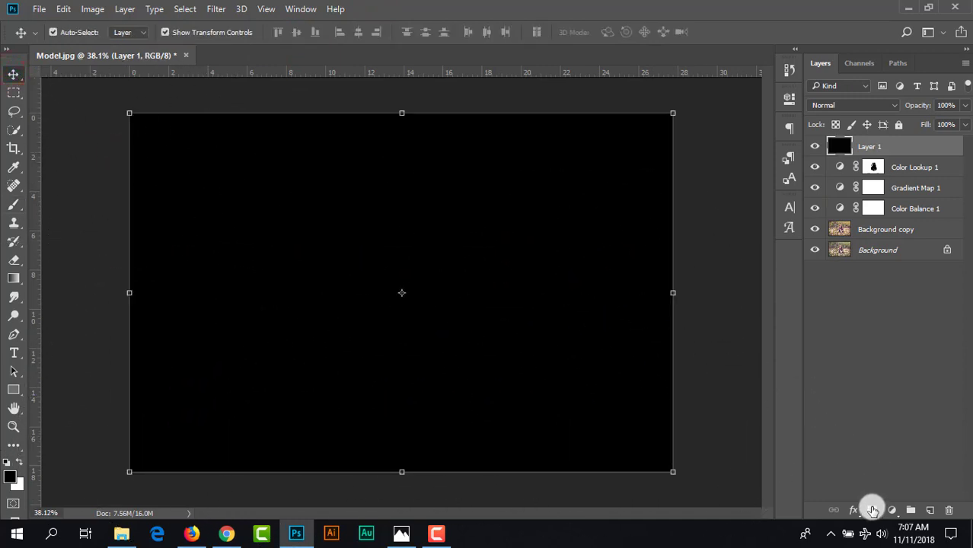
{"action": "left_click", "coordinate": [872, 510]}
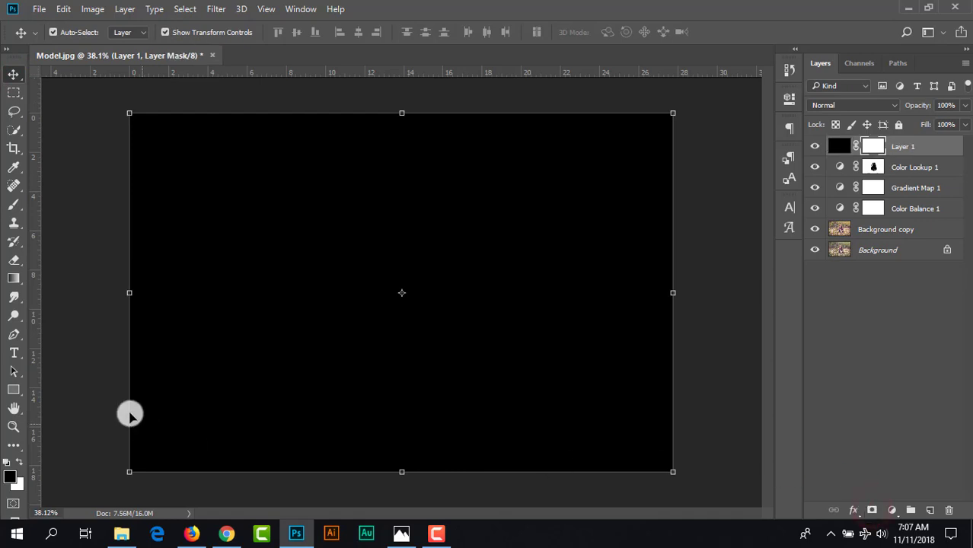
{"action": "left_click", "coordinate": [11, 204]}
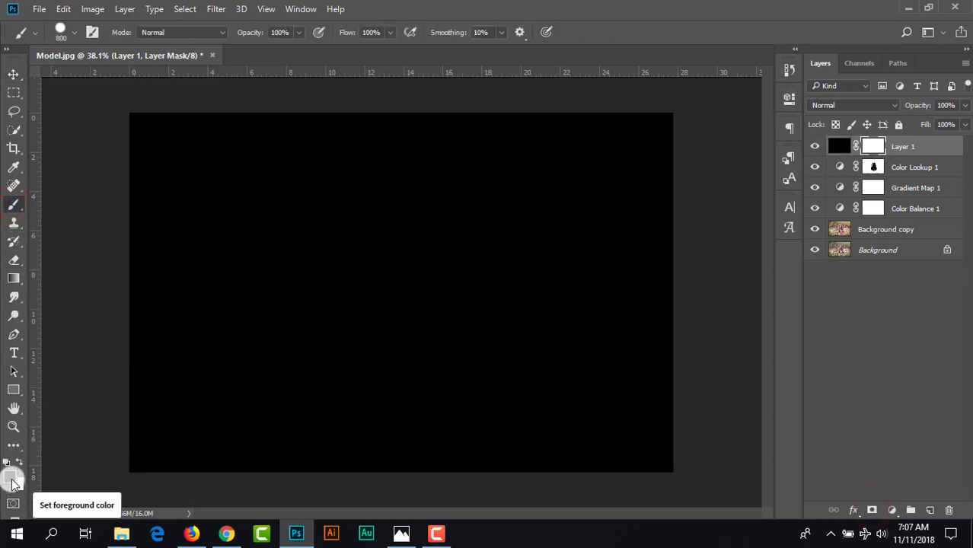
{"action": "left_click", "coordinate": [60, 32]}
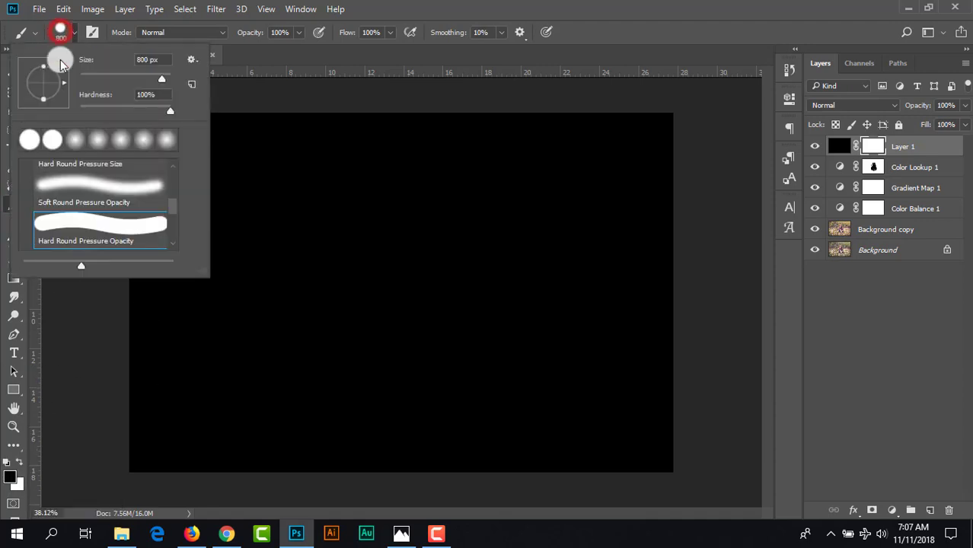
{"action": "left_click", "coordinate": [74, 141]}
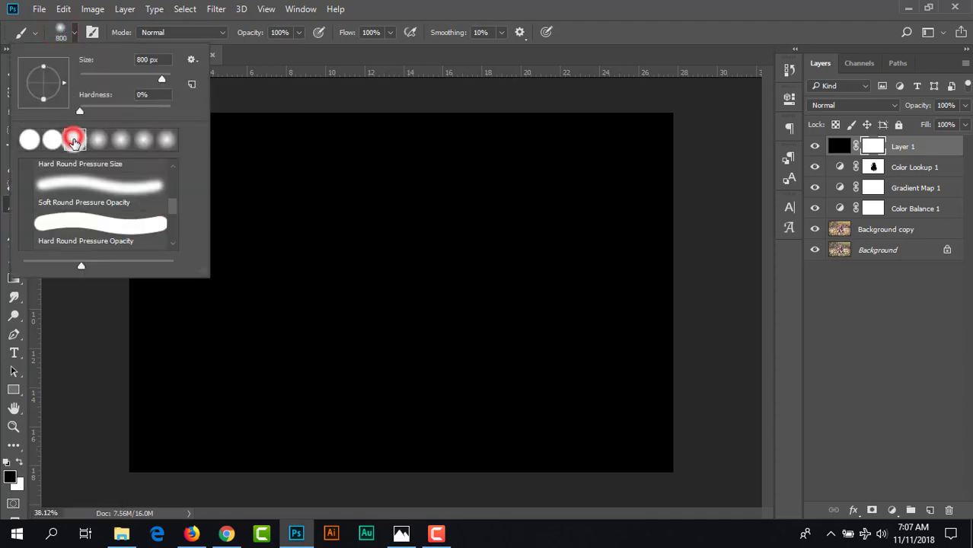
{"action": "left_click", "coordinate": [638, 6]}
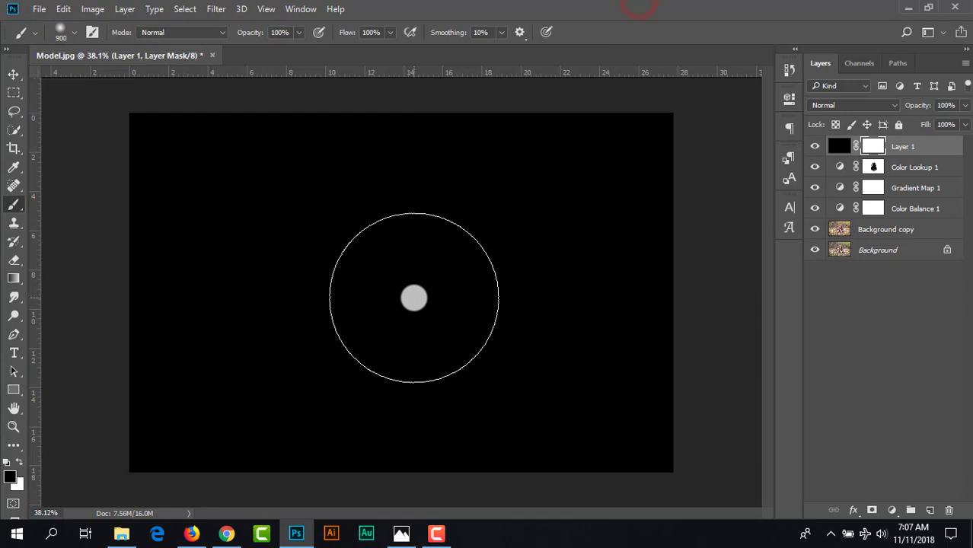
{"action": "key", "text": "bracketright"}
{"action": "key", "text": "bracketright"}
{"action": "key", "text": "bracketright"}
{"action": "key", "text": "bracketright"}
{"action": "key", "text": "bracketright"}
{"action": "key", "text": "bracketright"}
{"action": "left_click", "coordinate": [408, 236]}
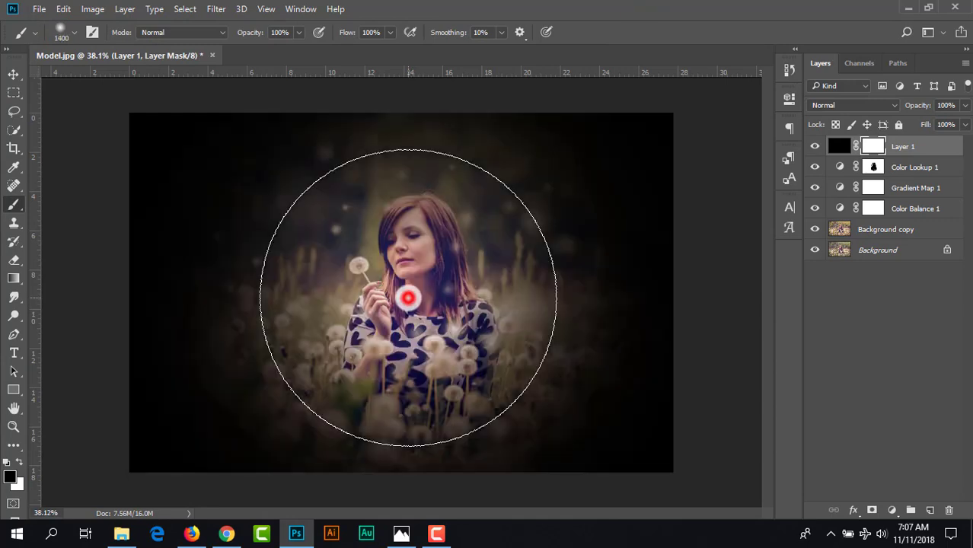
- Scale the black layer and its mask to about 208.5% and move them to X 916 px, Y 431.5 px to form a vignette
{"action": "left_click", "coordinate": [12, 74]}
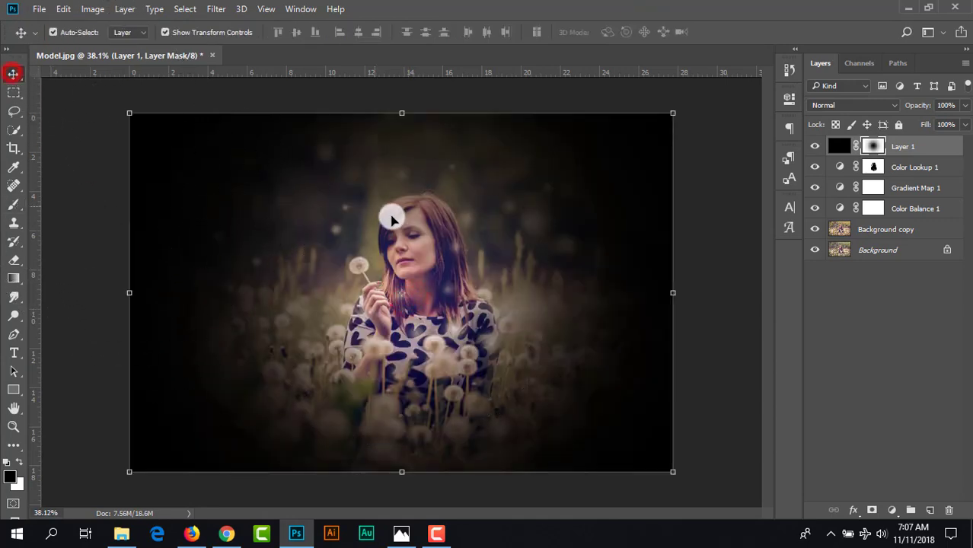
{"action": "scroll", "coordinate": [409, 223], "scroll_direction": "down", "scroll_amount": 7}
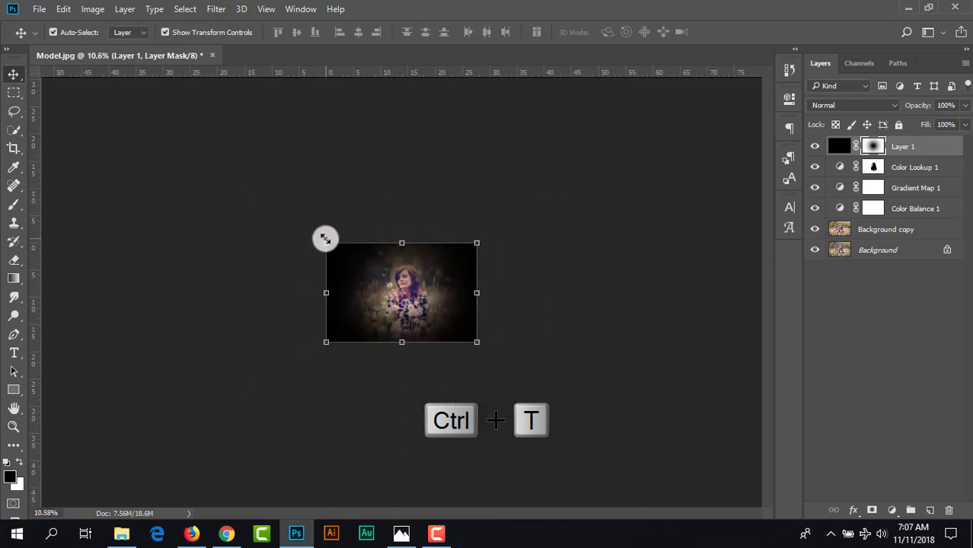
{"action": "left_click_drag", "start_coordinate": [325, 241], "coordinate": [149, 125]}
{"action": "left_click_drag", "start_coordinate": [270, 206], "coordinate": [347, 239]}
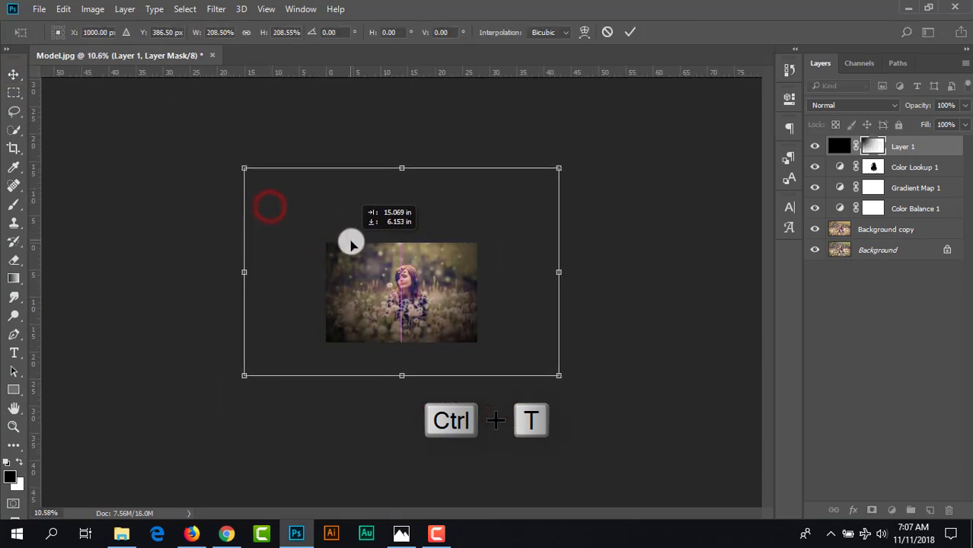
{"action": "scroll", "coordinate": [487, 342], "scroll_direction": "up", "scroll_amount": 4}
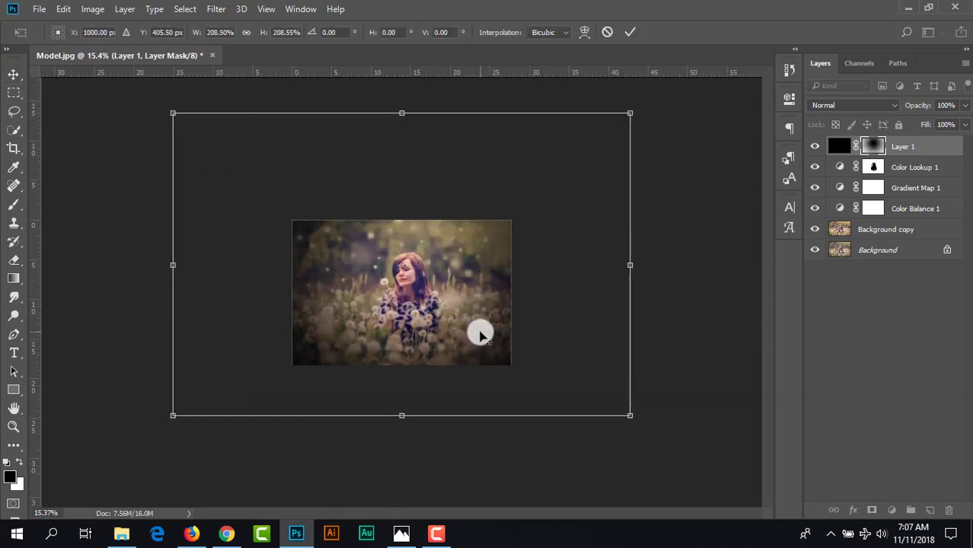
{"action": "scroll", "coordinate": [478, 319], "scroll_direction": "down", "scroll_amount": 2}
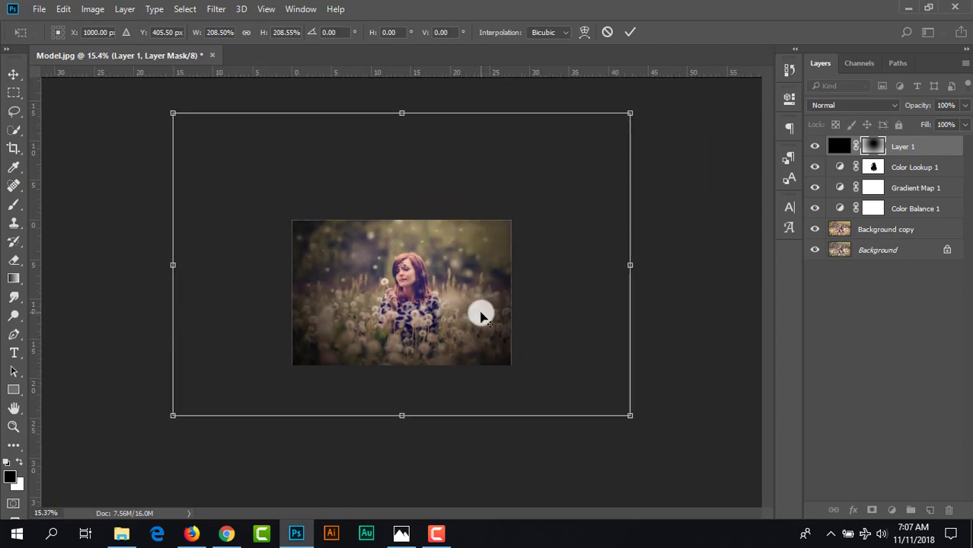
{"action": "left_click_drag", "start_coordinate": [479, 312], "coordinate": [464, 290]}
{"action": "scroll", "coordinate": [512, 259], "scroll_direction": "up", "scroll_amount": 2}
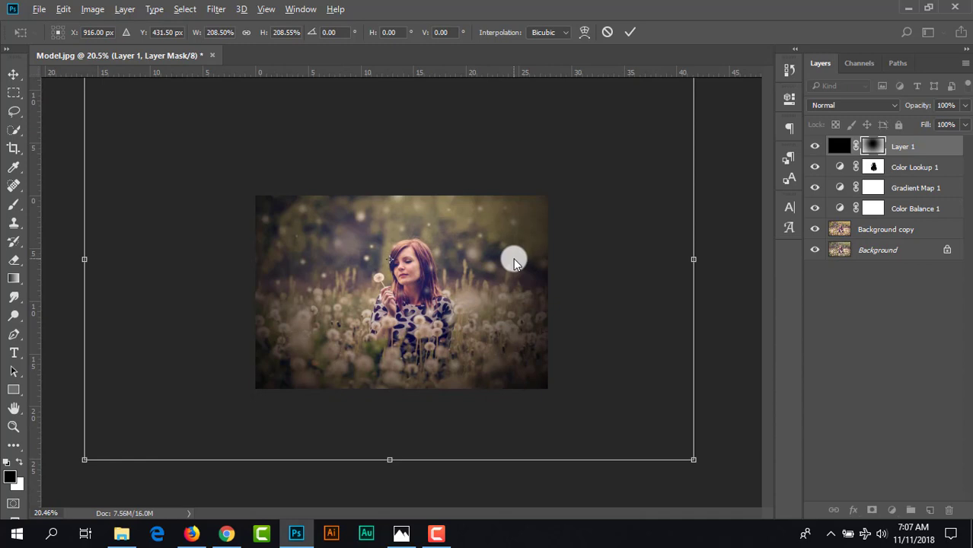
{"action": "scroll", "coordinate": [496, 280], "scroll_direction": "up", "scroll_amount": 1}
{"action": "left_click", "coordinate": [630, 32]}
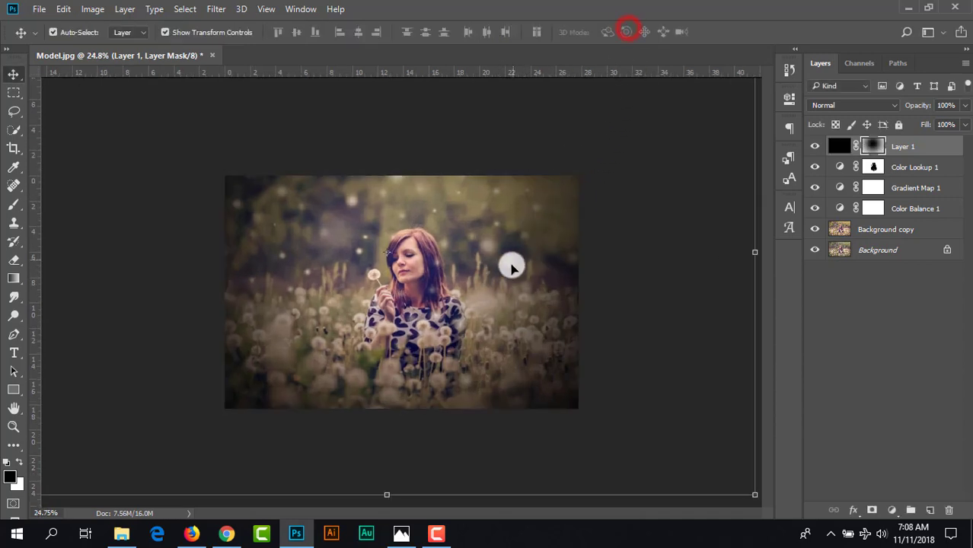
- Lower the black vignette layer's opacity to 72% and toggle its visibility to check the effect
{"action": "scroll", "coordinate": [513, 282], "scroll_direction": "up", "scroll_amount": 2}
{"action": "left_click", "coordinate": [930, 140]}
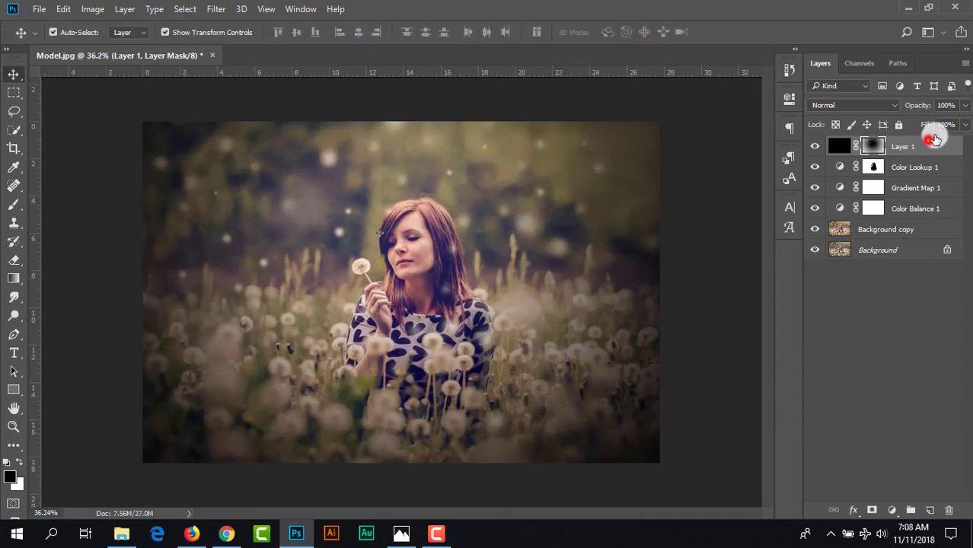
{"action": "left_click", "coordinate": [965, 106]}
{"action": "left_click_drag", "start_coordinate": [966, 126], "coordinate": [946, 131]}
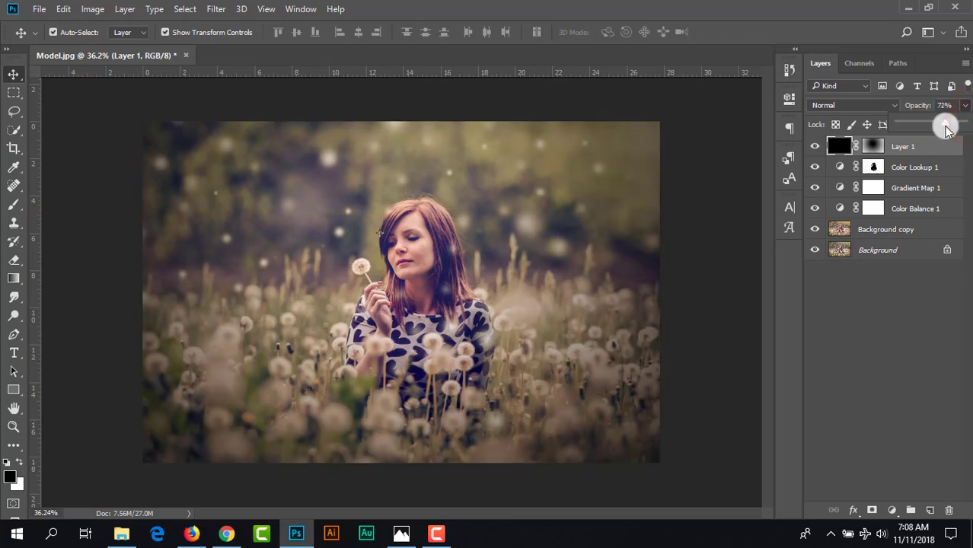
{"action": "left_click", "coordinate": [815, 146]}
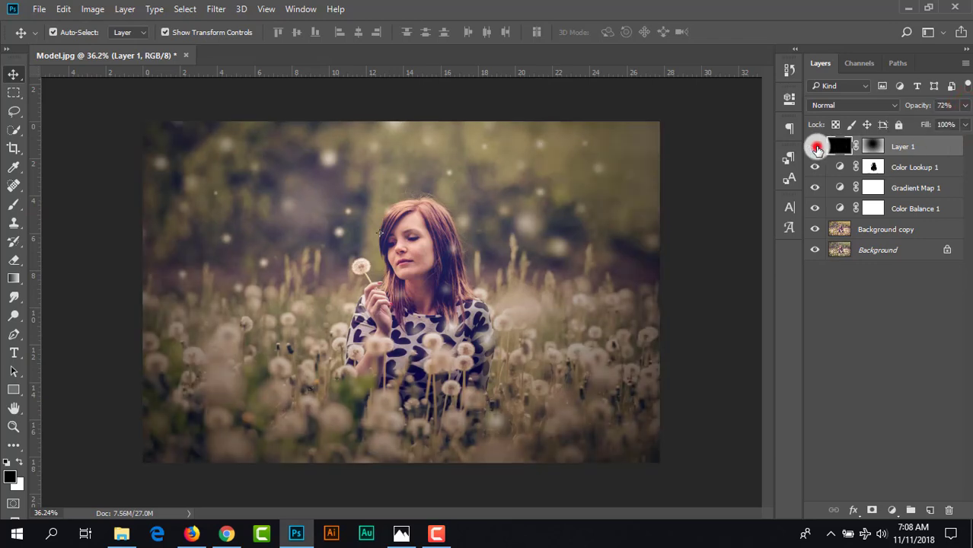
- Add an Exposure adjustment layer above the black vignette layer and set its Offset to +0.0125
{"action": "left_click", "coordinate": [815, 146]}
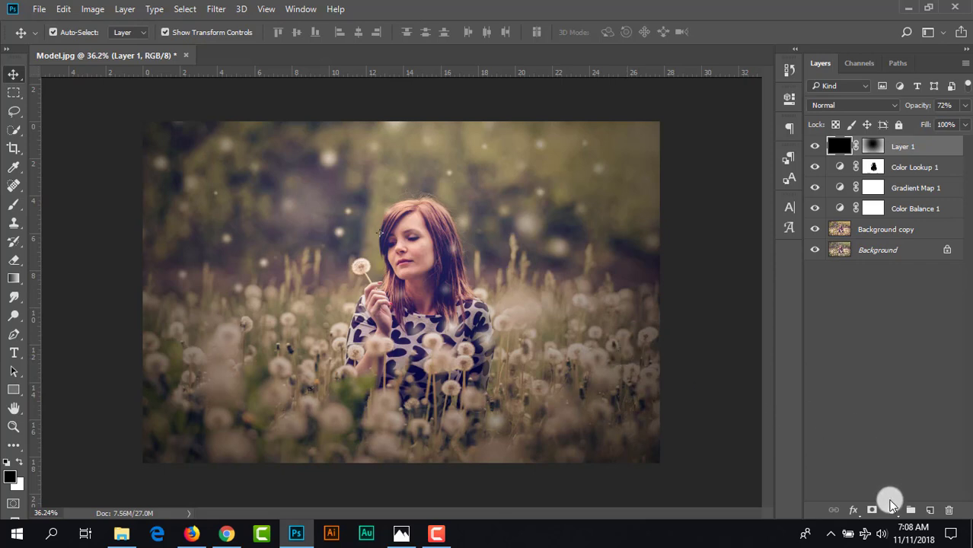
{"action": "left_click", "coordinate": [892, 509]}
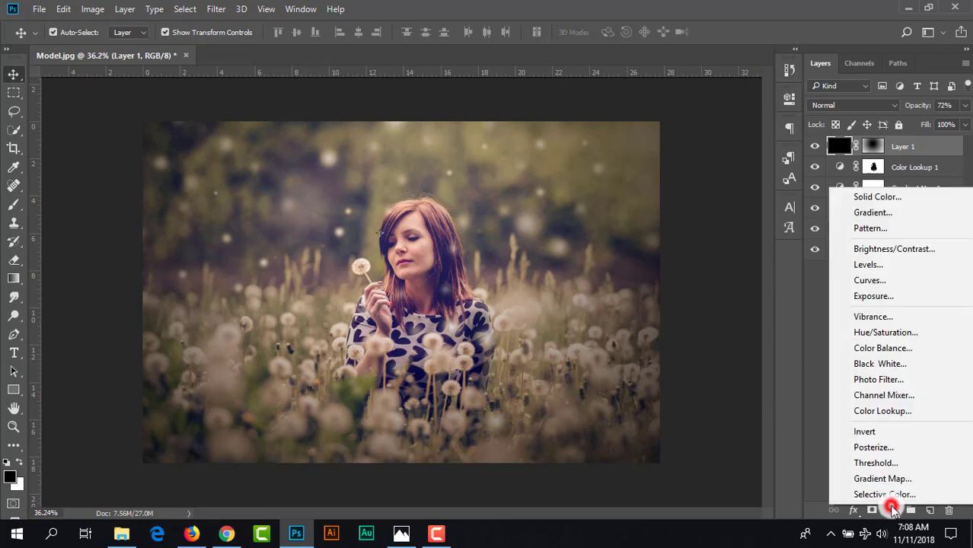
{"action": "left_click", "coordinate": [862, 297]}
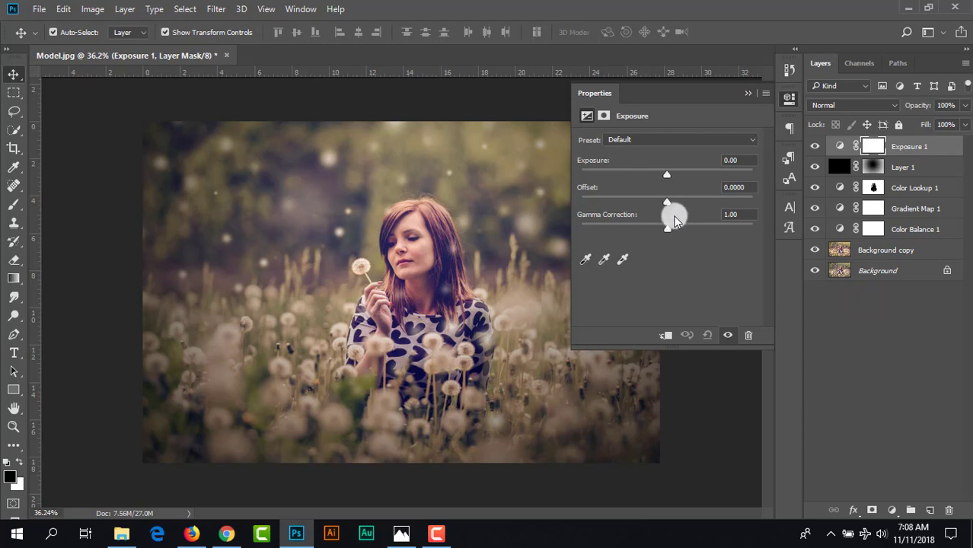
{"action": "left_click_drag", "start_coordinate": [667, 206], "coordinate": [670, 205]}
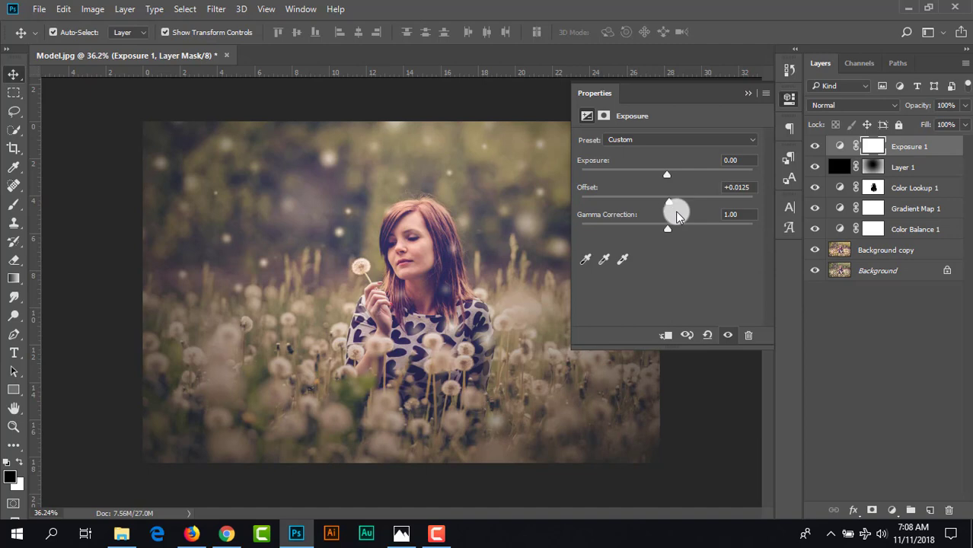
{"action": "left_click", "coordinate": [747, 93]}
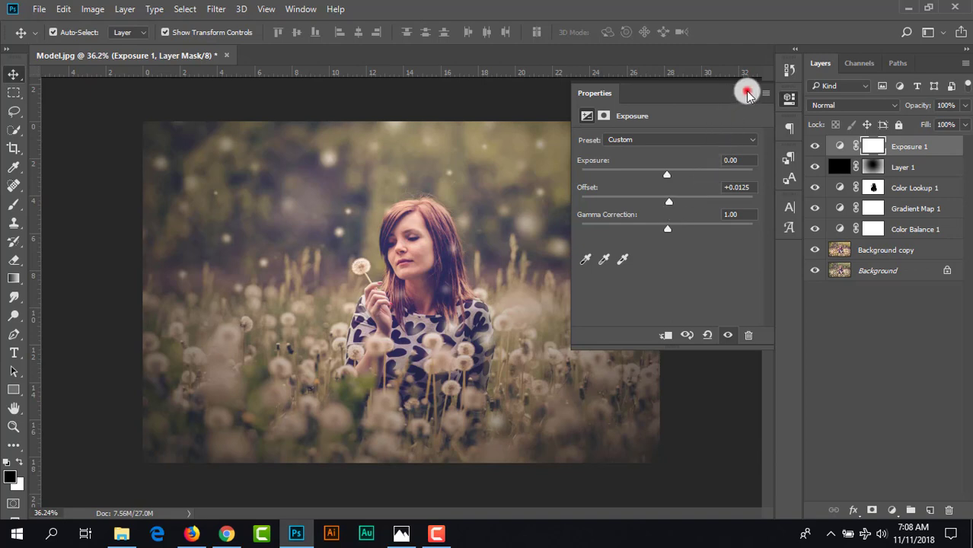
- Compare the finished grade with the original photo by showing only the Background layer and restoring all layers
{"action": "scroll", "coordinate": [505, 265], "scroll_direction": "down", "scroll_amount": 2}
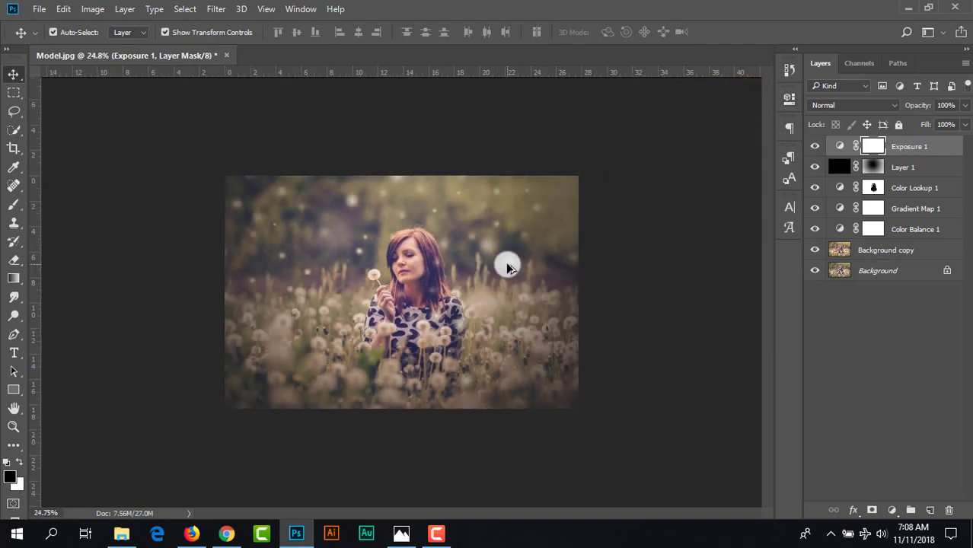
{"action": "scroll", "coordinate": [506, 266], "scroll_direction": "up", "scroll_amount": 3}
{"action": "scroll", "coordinate": [510, 269], "scroll_direction": "down", "scroll_amount": 1}
{"action": "scroll", "coordinate": [533, 266], "scroll_direction": "up", "scroll_amount": 1}
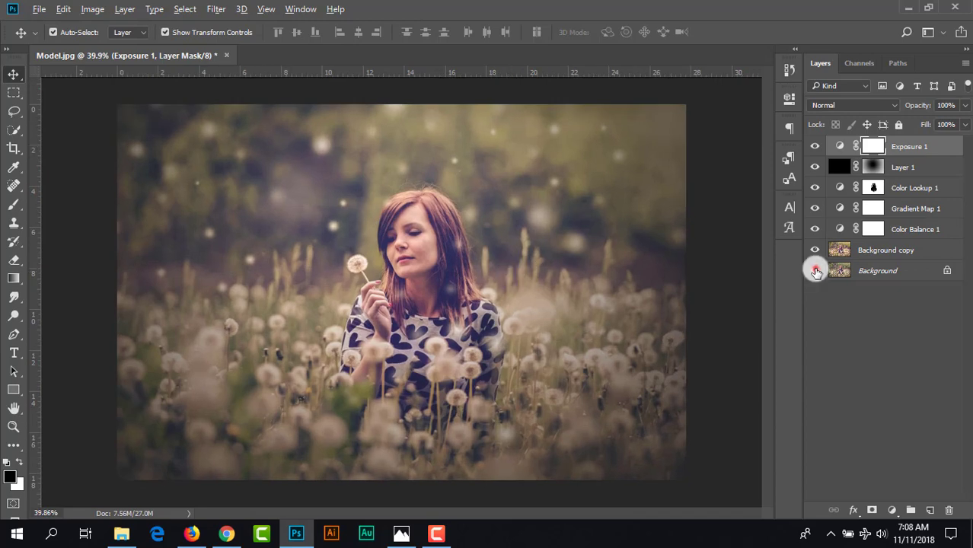
{"action": "left_click", "coordinate": [814, 270], "text": "alt"}
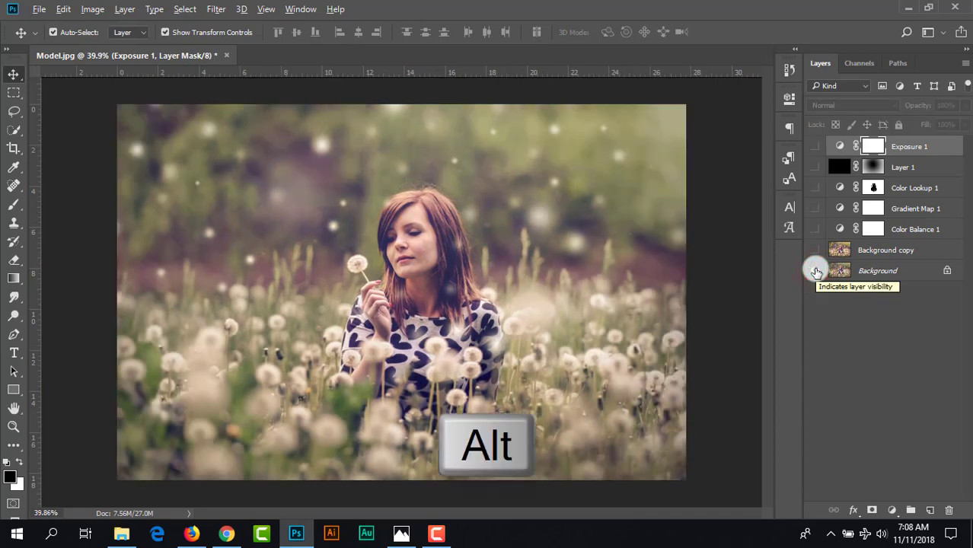
{"action": "left_click", "coordinate": [815, 271], "text": "alt"}
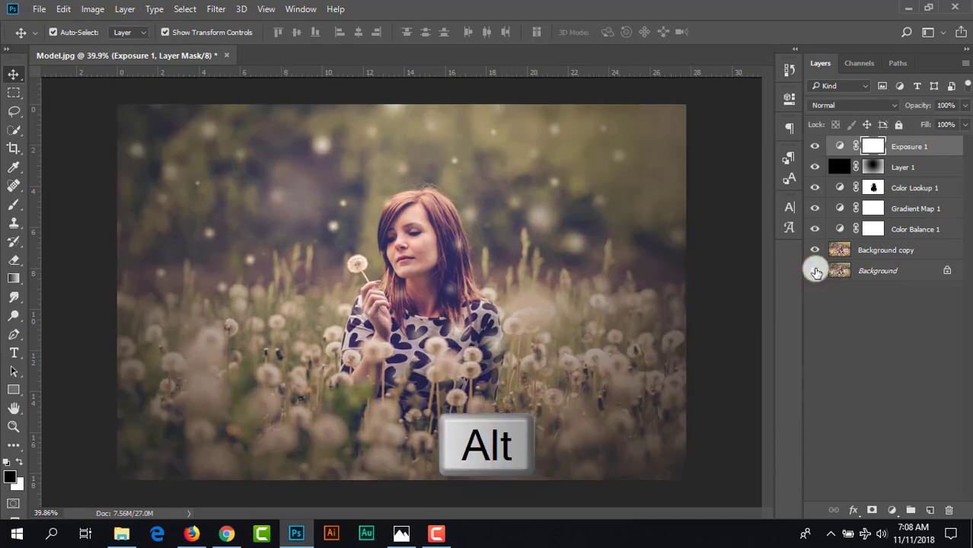